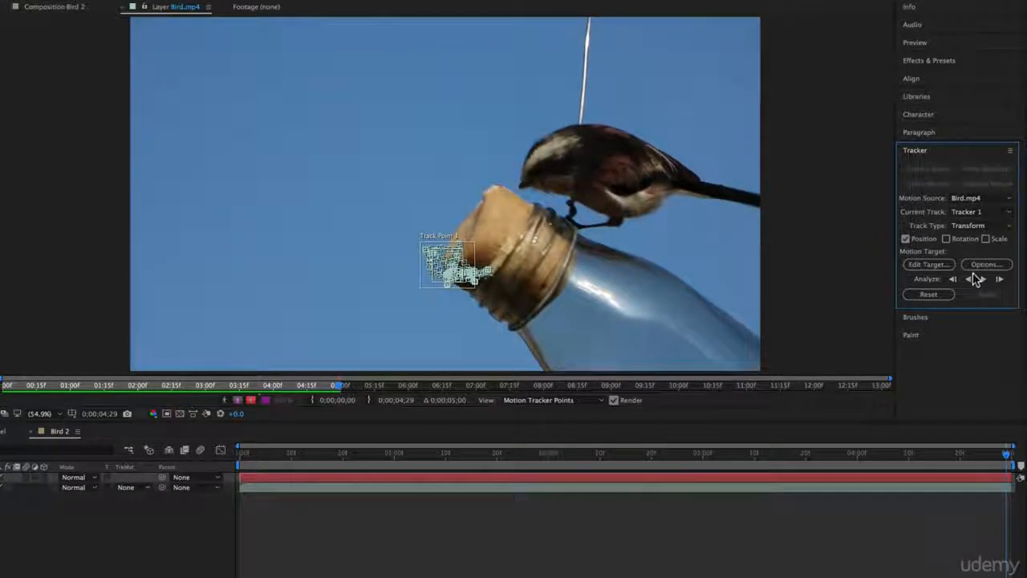
Set the tracker's motion target to the Null 9 layer.
{"action": "left_click", "coordinate": [947, 266]}
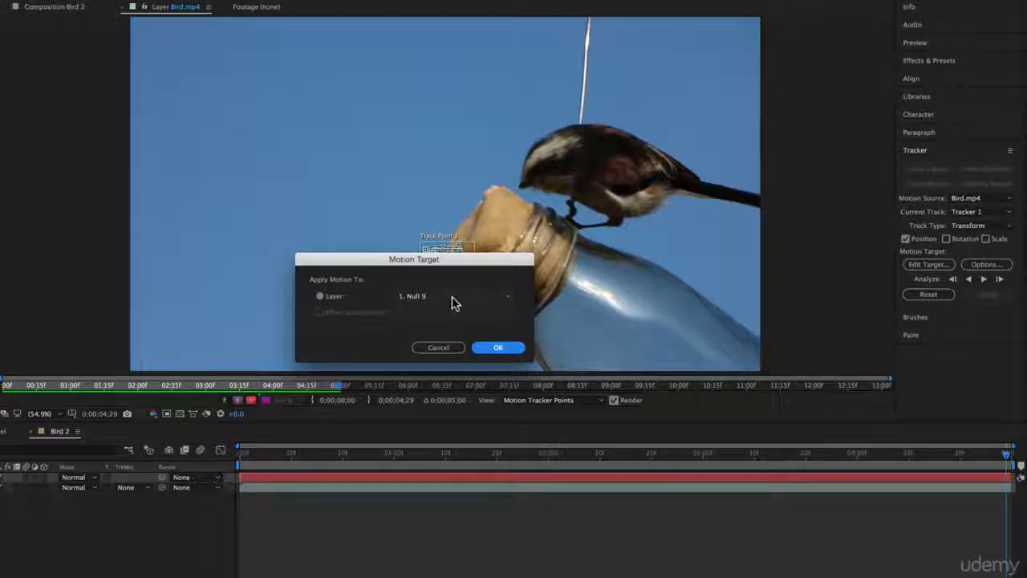
{"action": "left_click", "coordinate": [452, 298]}
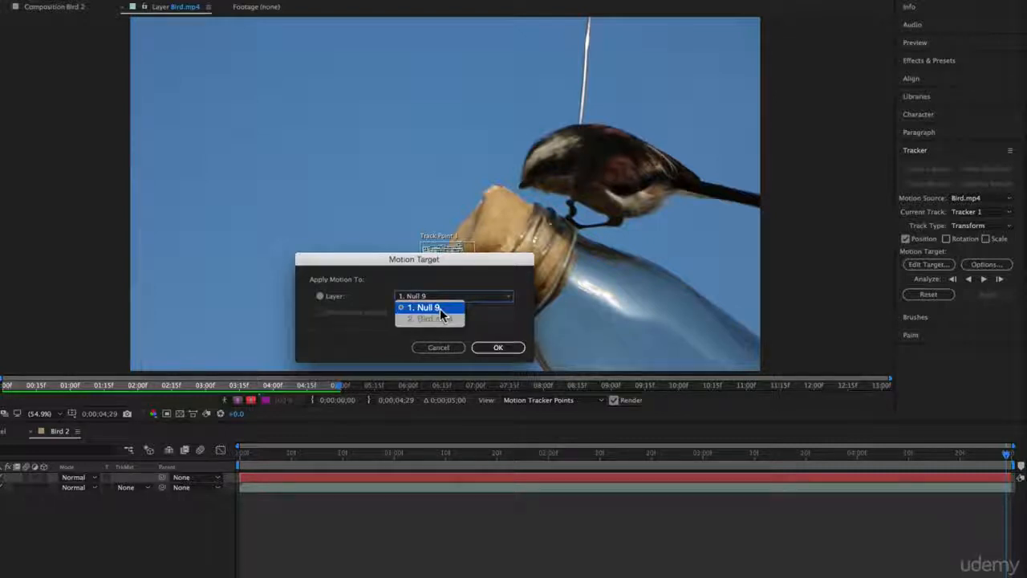
{"action": "left_click", "coordinate": [440, 310]}
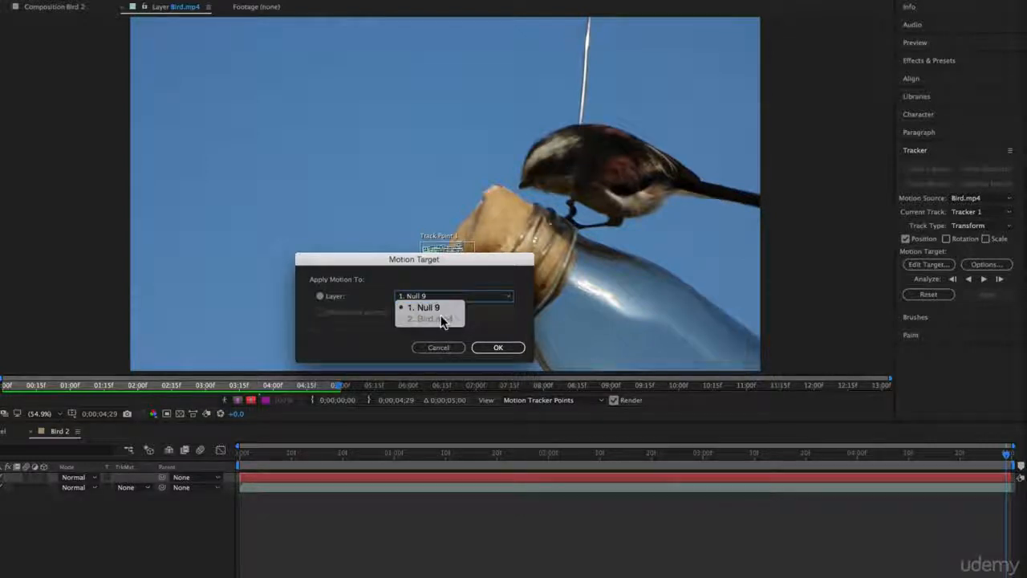
{"action": "left_click", "coordinate": [449, 281]}
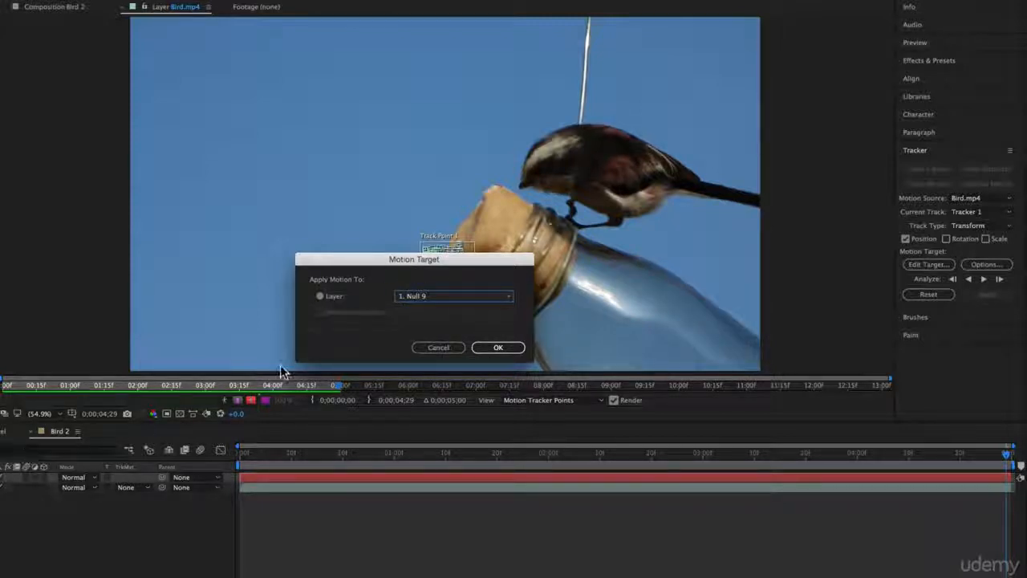
{"action": "left_click", "coordinate": [498, 346]}
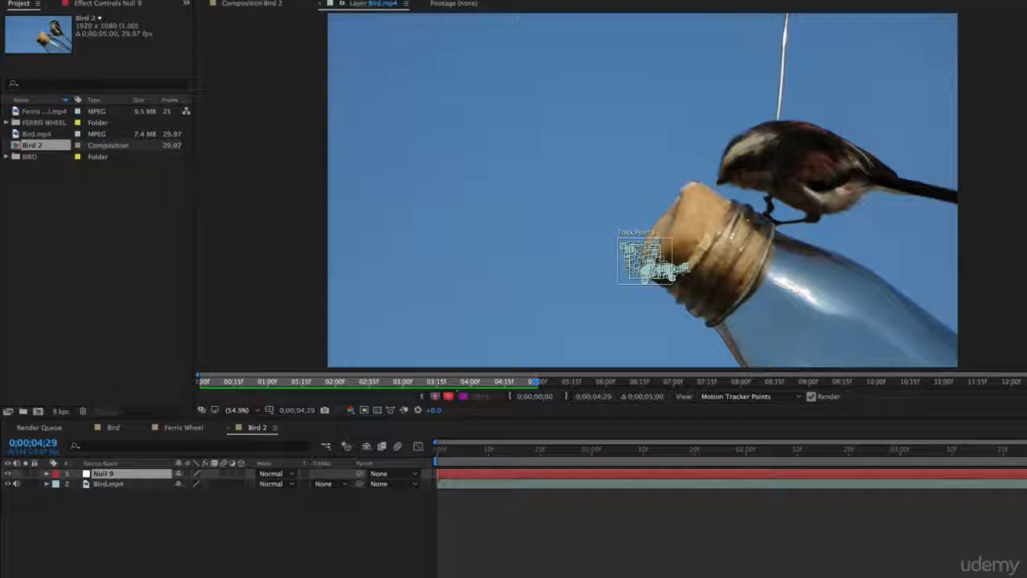
Expand the Bird.mp4 layer to reveal Tracker 1's Track Point 1 properties.
{"action": "left_click", "coordinate": [46, 485]}
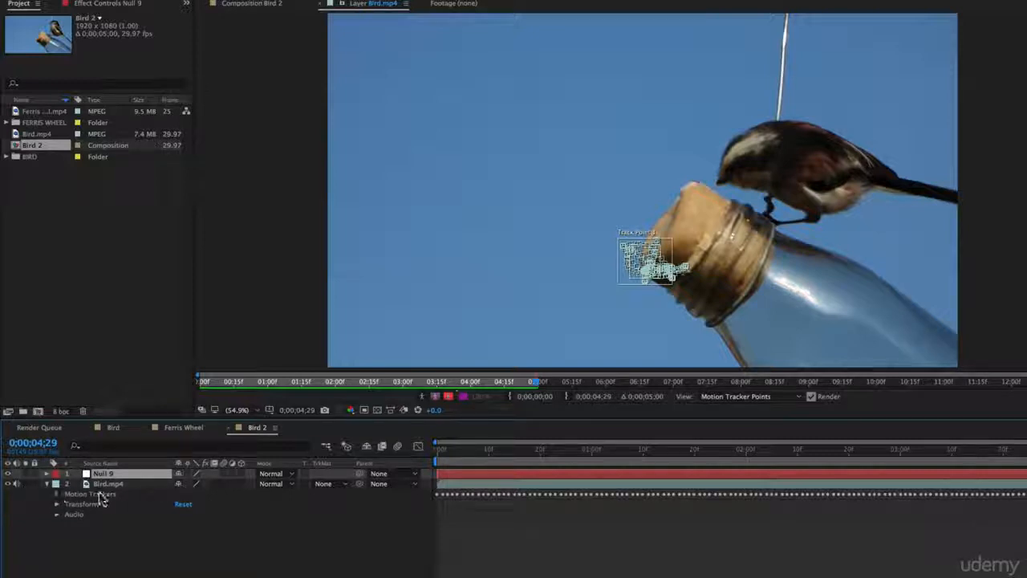
{"action": "left_click", "coordinate": [57, 495]}
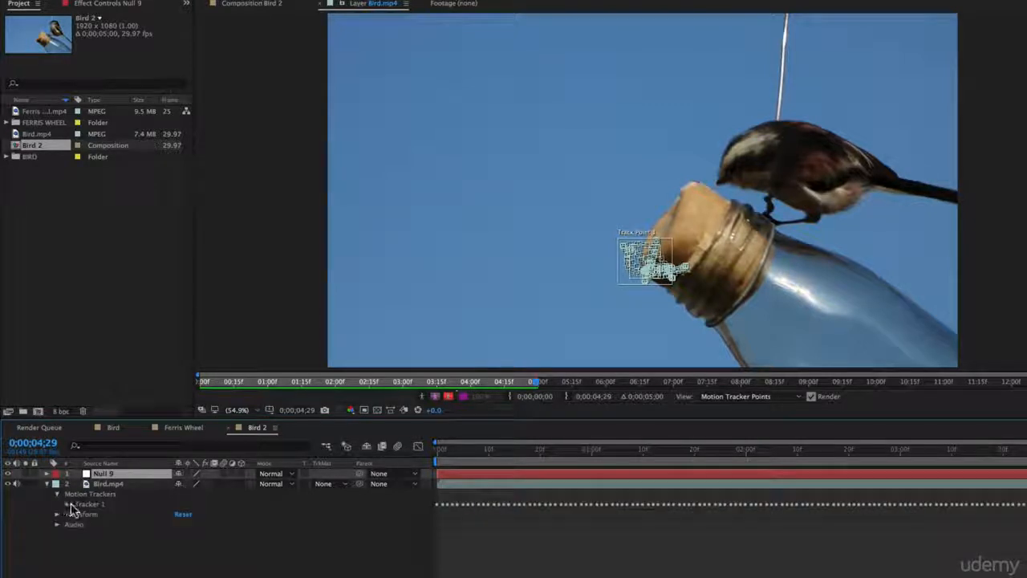
{"action": "left_click", "coordinate": [65, 505]}
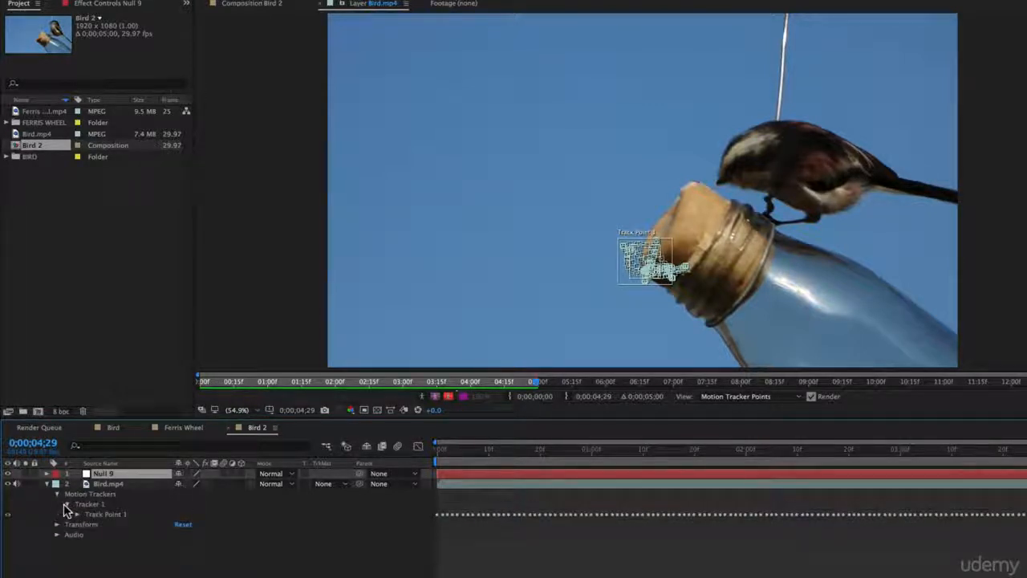
{"action": "left_click", "coordinate": [77, 514]}
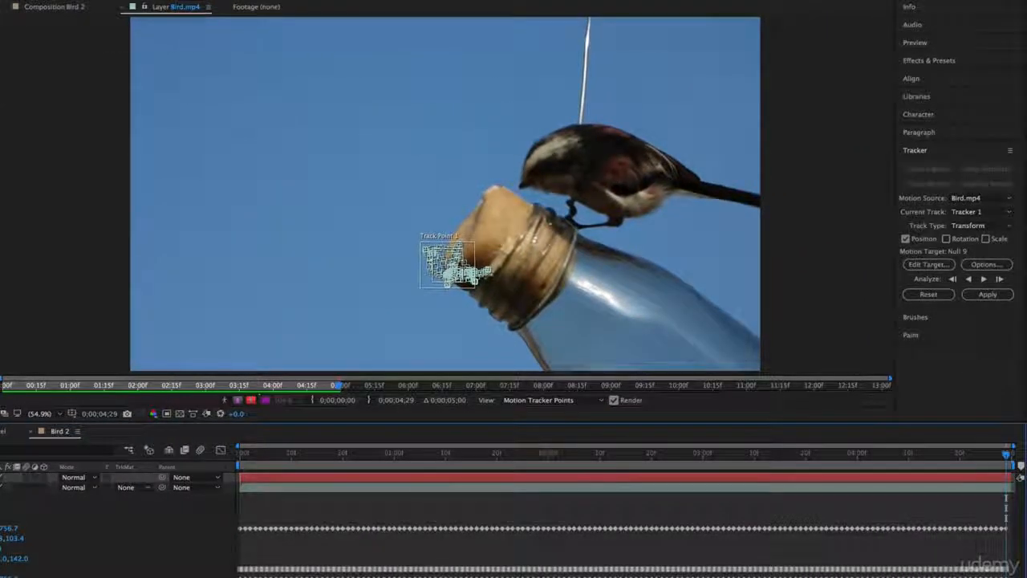
Apply the track data to Null 9 in X and Y dimensions and reveal the null's Transform properties.
{"action": "left_click", "coordinate": [993, 295]}
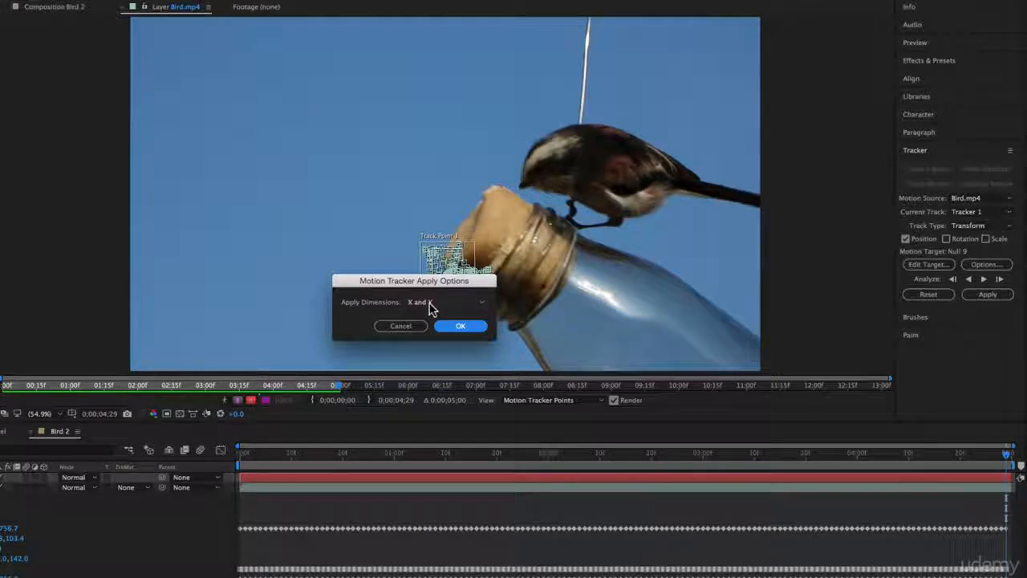
{"action": "left_click", "coordinate": [462, 325]}
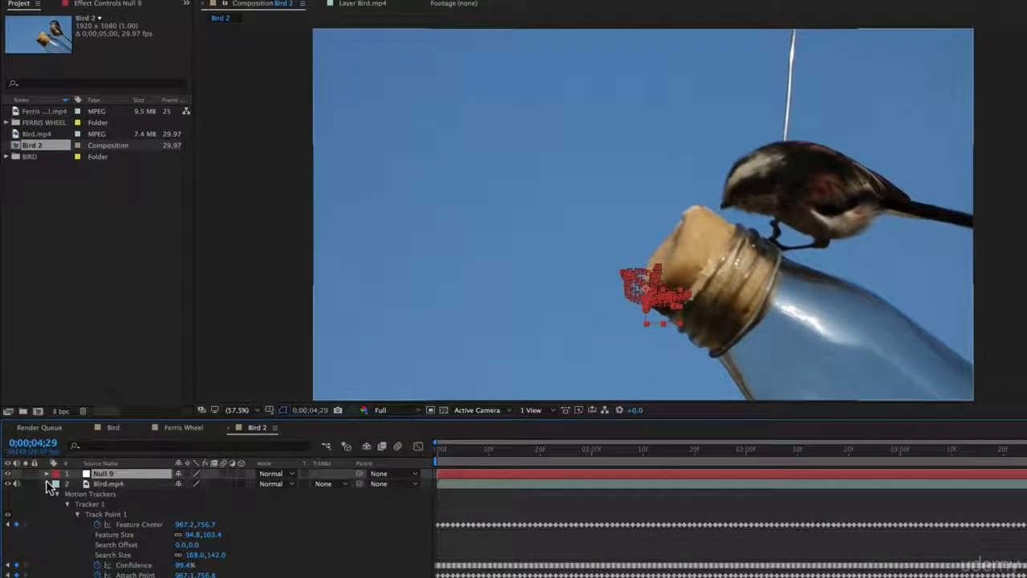
{"action": "left_click", "coordinate": [46, 484]}
{"action": "left_click", "coordinate": [46, 473]}
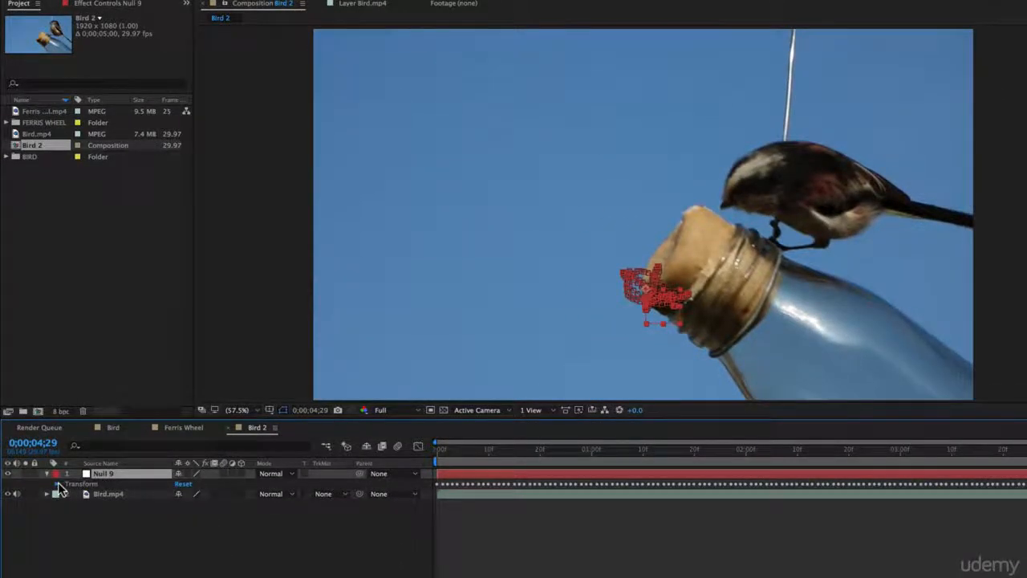
{"action": "left_click", "coordinate": [58, 485]}
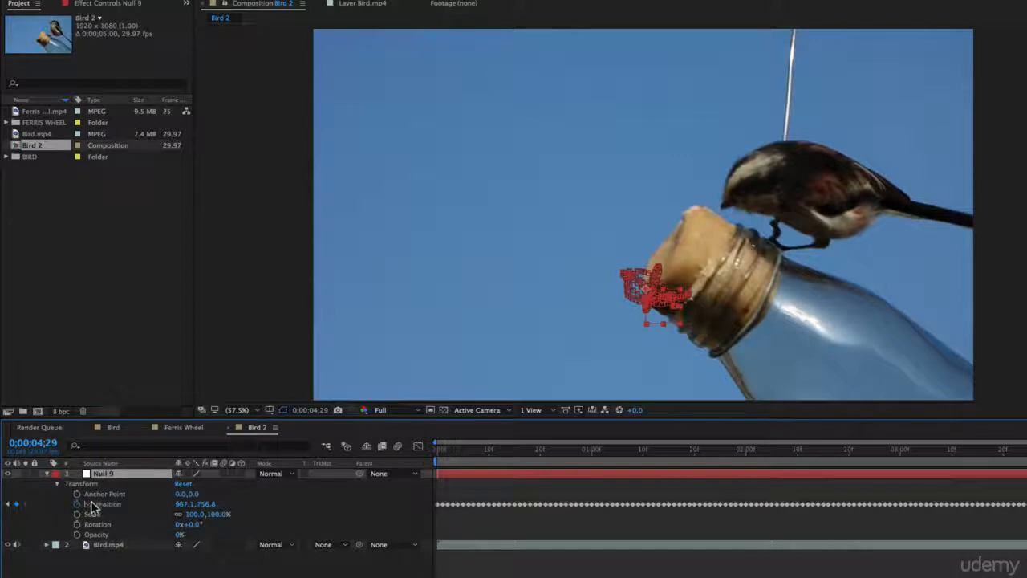
Play back the composition to check the null's tracked position.
{"action": "key", "text": "space"}
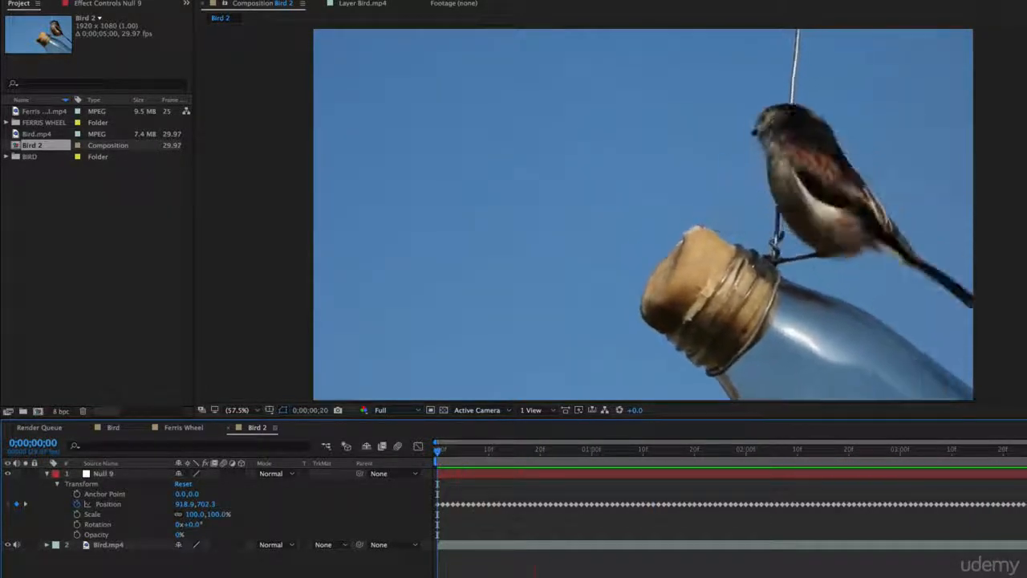
{"action": "key", "text": "space"}
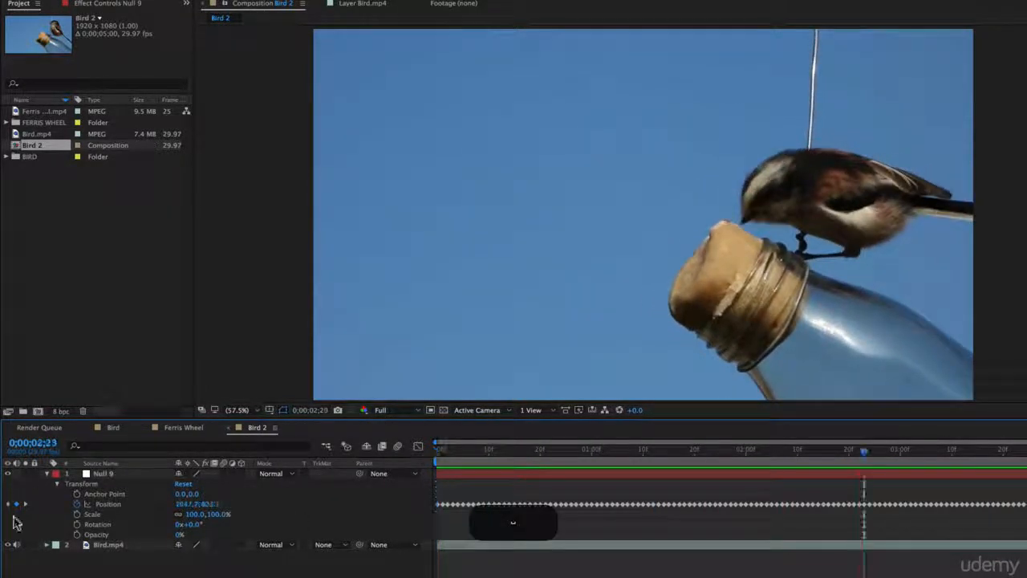
{"action": "key", "text": "space"}
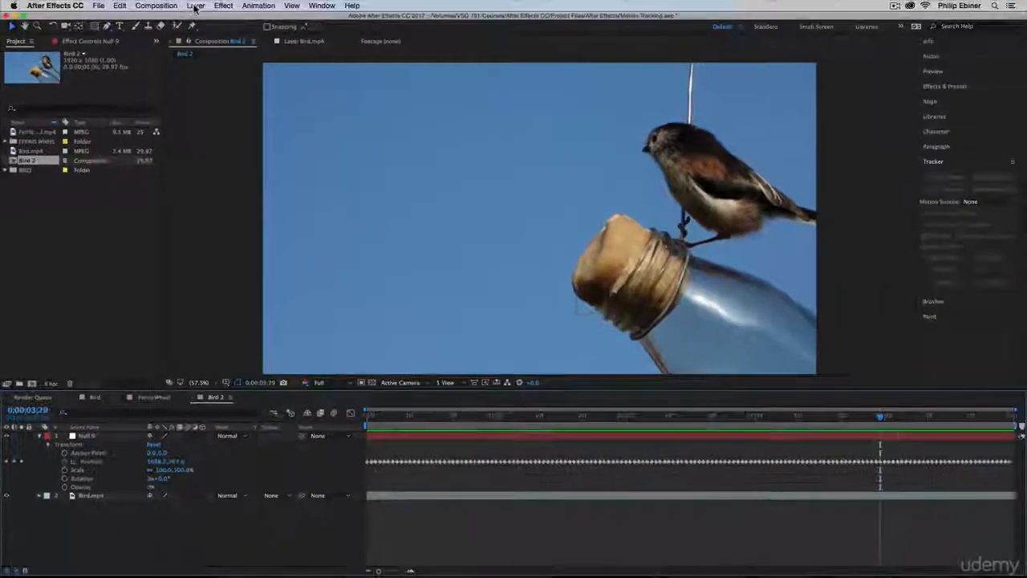
Create a text layer reading "Tweet. Tweet." on one line and "Little Bird." on the next.
{"action": "key", "text": "ctrl+t"}
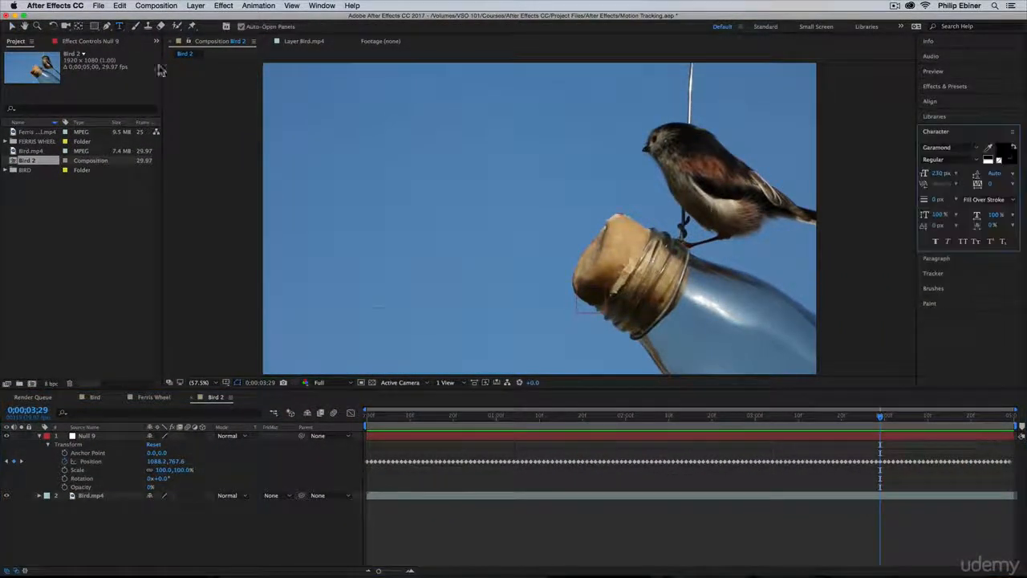
{"action": "left_click", "coordinate": [372, 309]}
{"action": "type", "text": "T"}
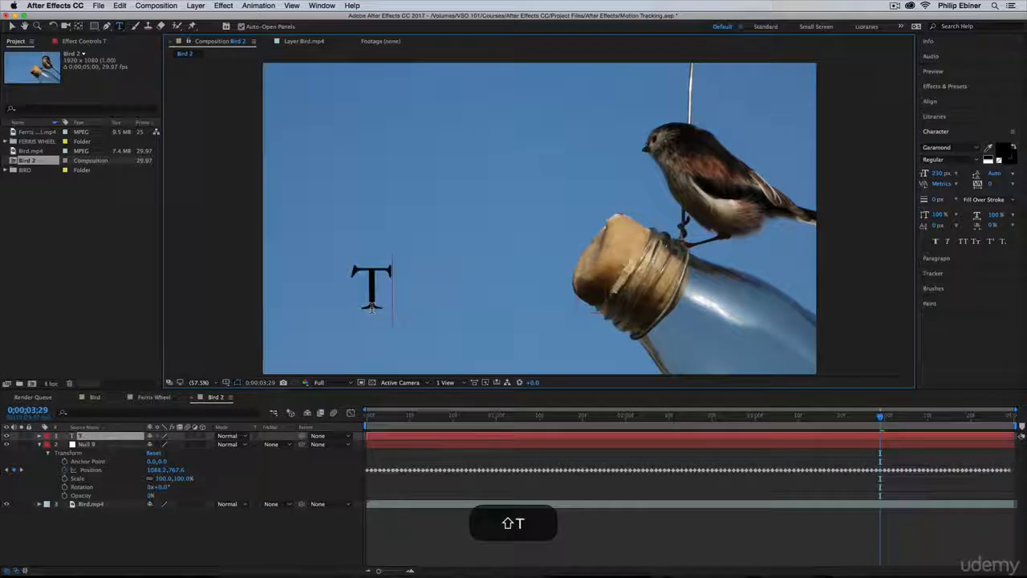
{"action": "type", "text": "weet. Tweet."}
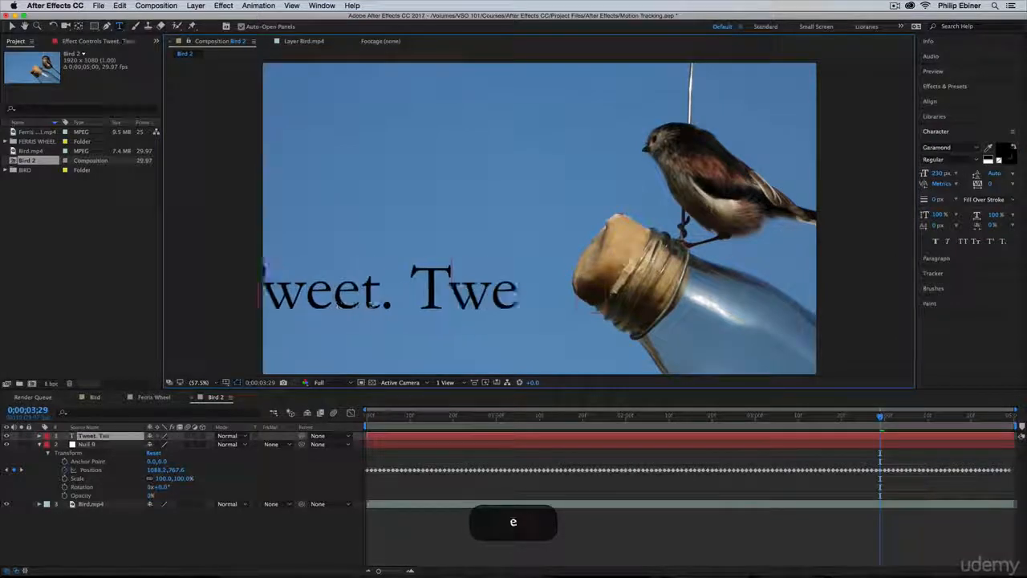
{"action": "key", "text": "Return"}
{"action": "type", "text": "Tittler"}
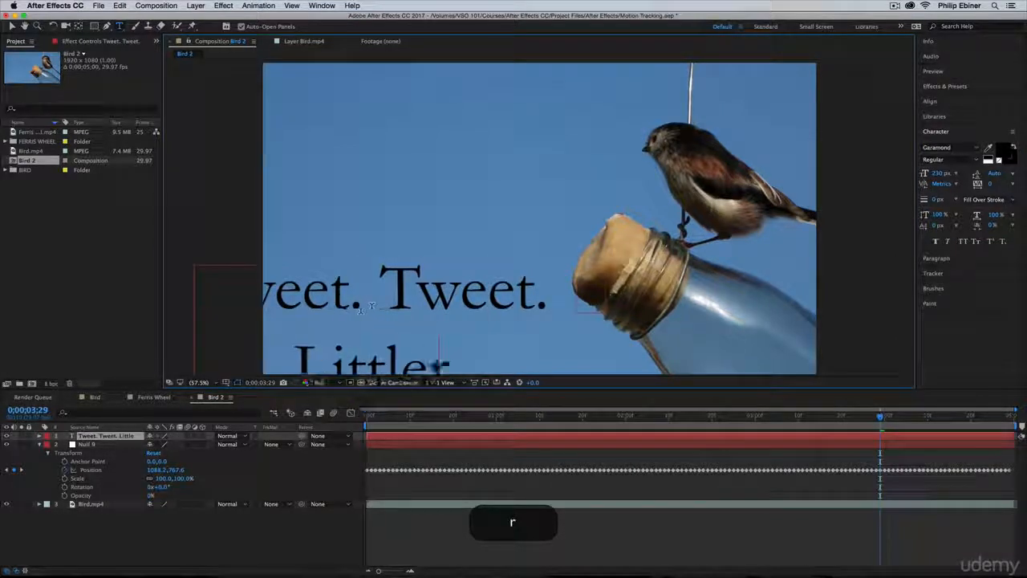
{"action": "key", "text": "BackSpace"}
{"action": "type", "text": "Bird"}
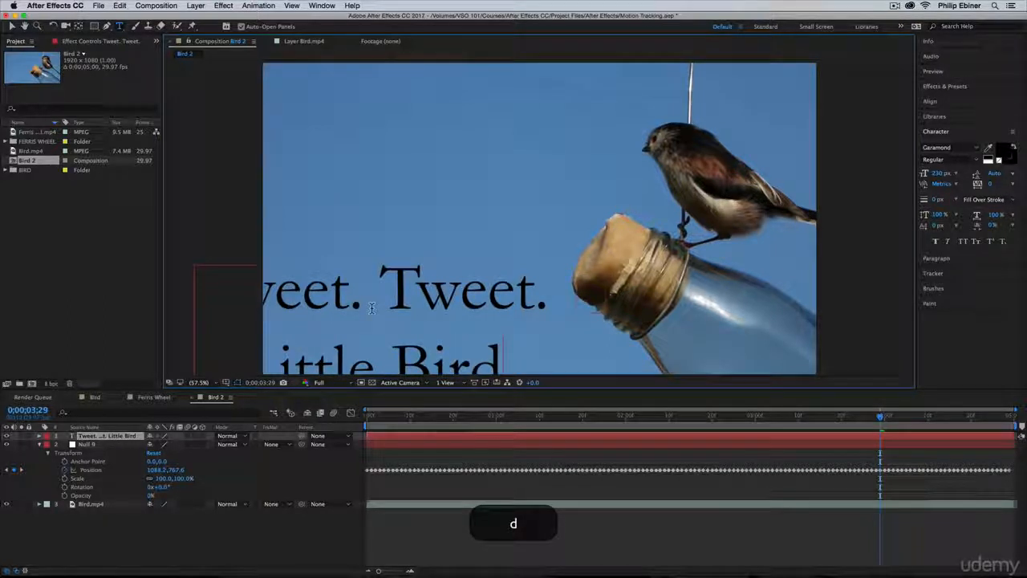
{"action": "type", "text": "."}
{"action": "key", "text": "BackSpace"}
{"action": "type", "text": "."}
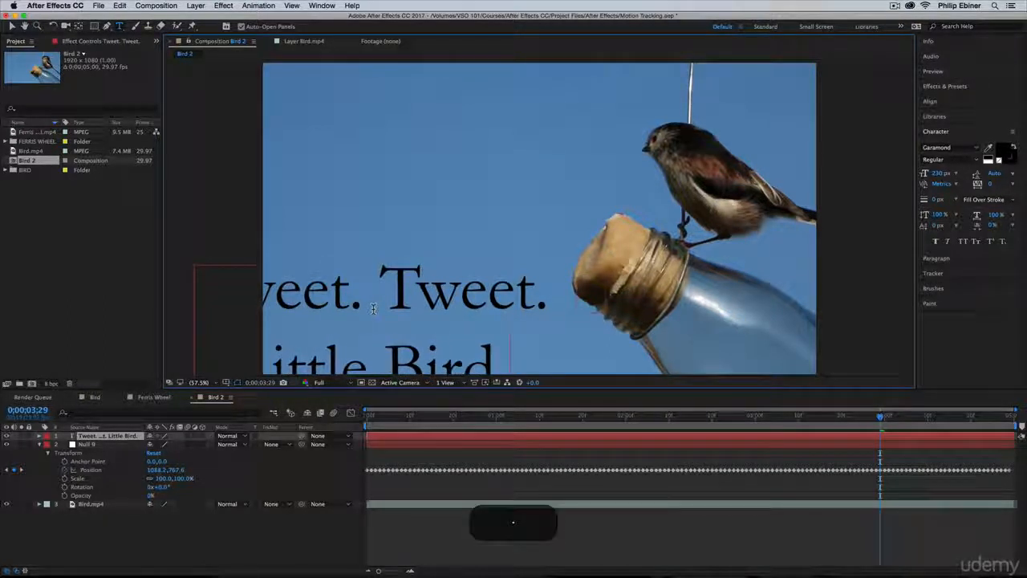
Select all the text and set its fill color to white, ffffff.
{"action": "key", "text": "super+a"}
{"action": "left_click", "coordinate": [1002, 149]}
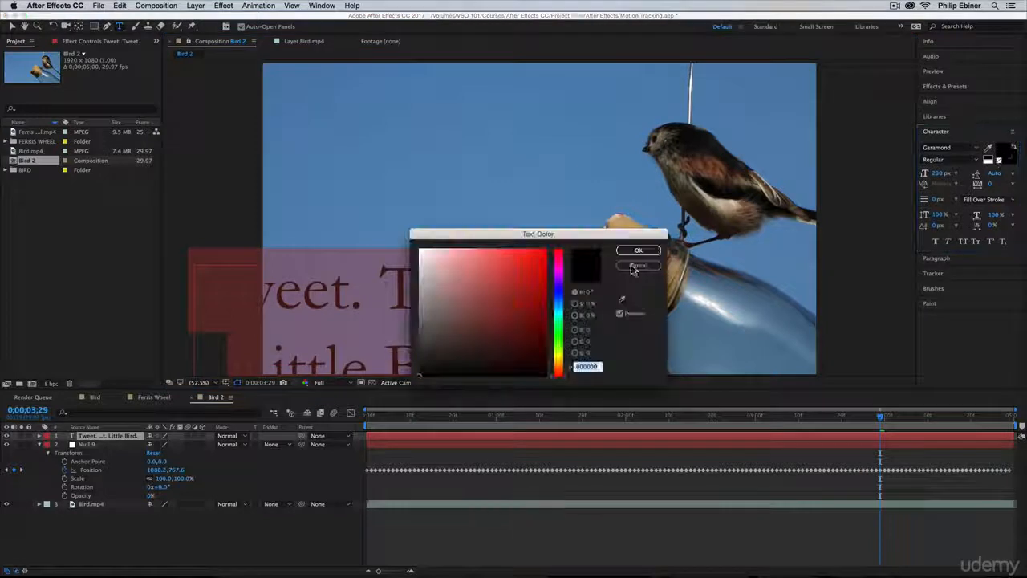
{"action": "type", "text": "ffffff"}
{"action": "left_click", "coordinate": [639, 251]}
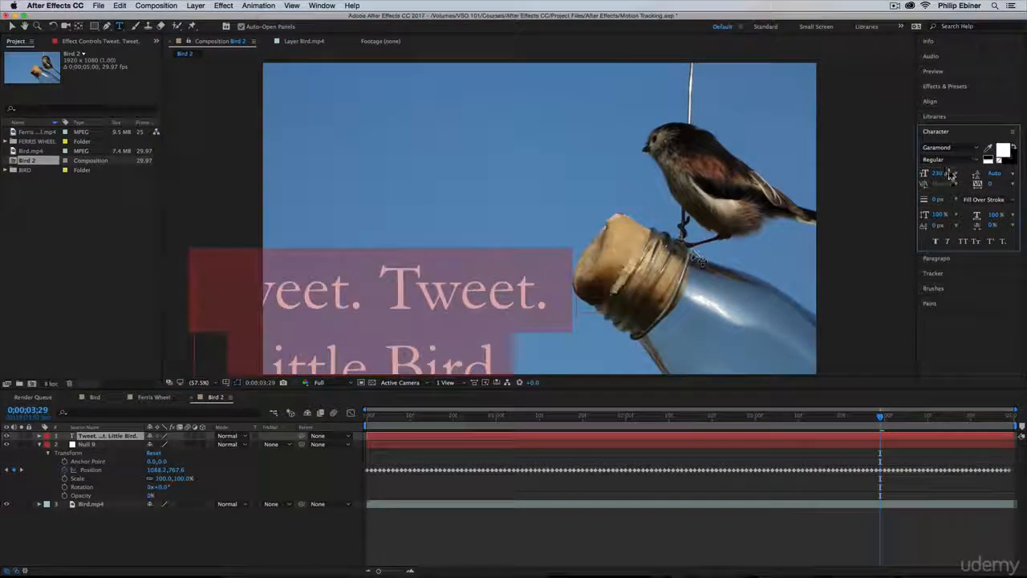
Set the font size to 151 px and move the text block toward the frame's centre.
{"action": "left_click_drag", "start_coordinate": [951, 175], "coordinate": [907, 183]}
{"action": "left_click", "coordinate": [13, 27]}
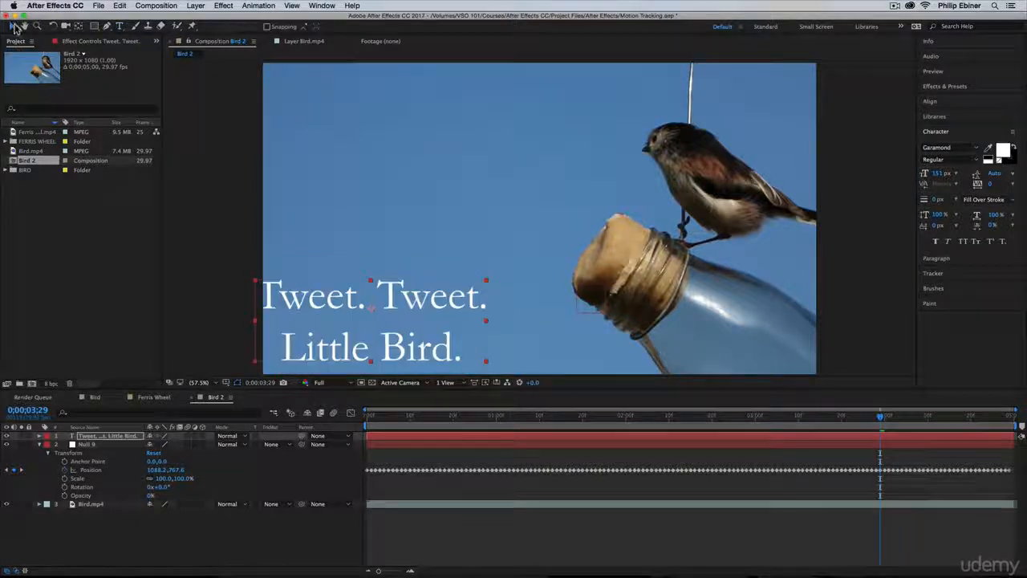
{"action": "left_click_drag", "start_coordinate": [438, 307], "coordinate": [496, 272]}
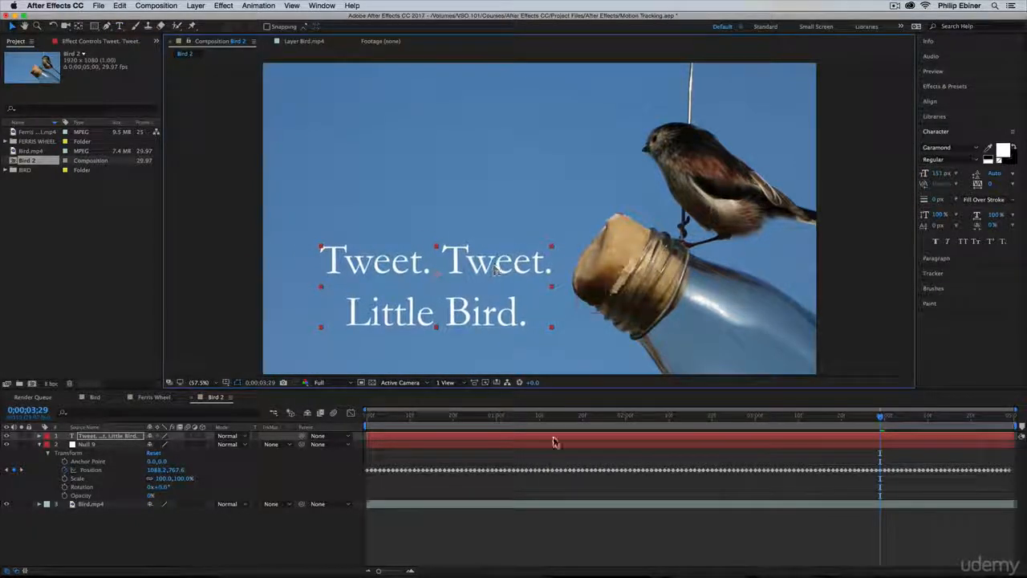
Go to the composition's start and move the text block up to the upper-left of the frame.
{"action": "key", "text": "Home"}
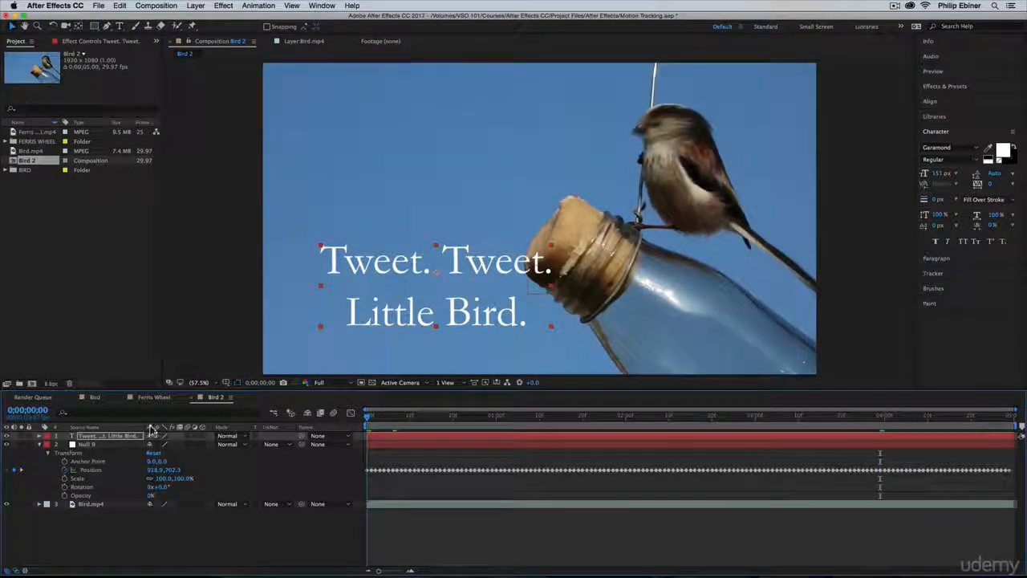
{"action": "key", "text": "space"}
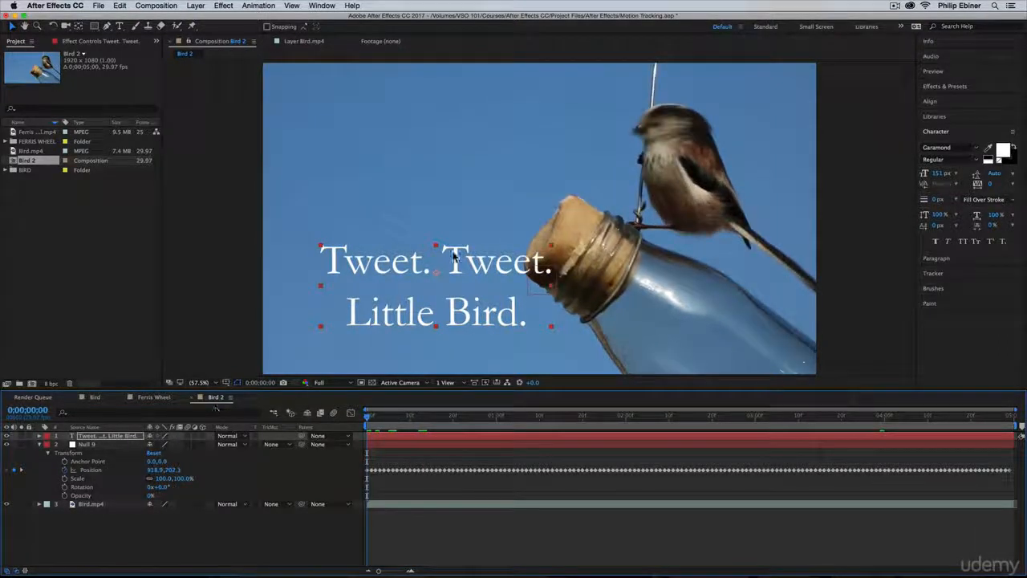
{"action": "left_click", "coordinate": [461, 253]}
{"action": "left_click_drag", "start_coordinate": [470, 250], "coordinate": [469, 114]}
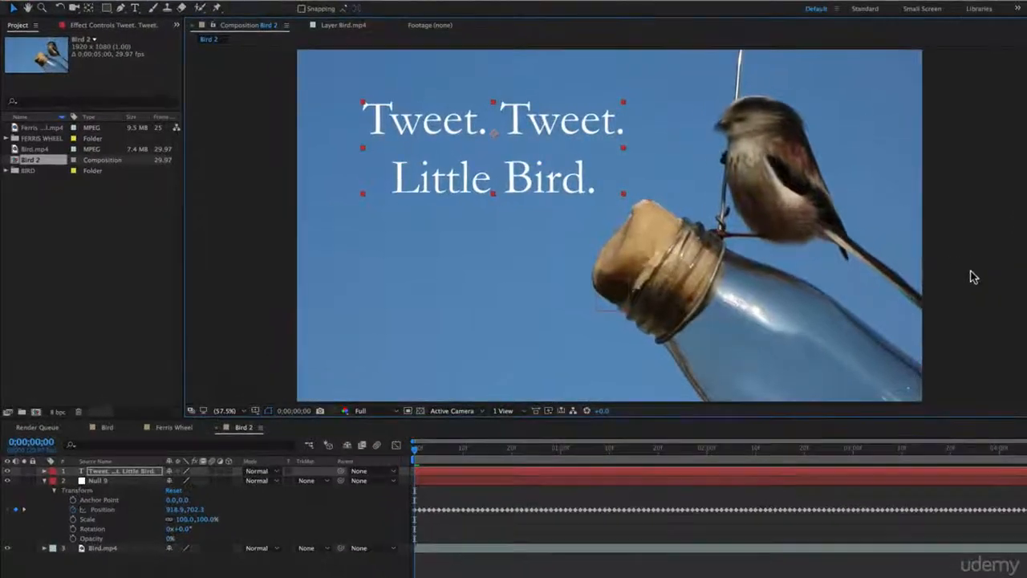
Play back the composition to preview the text over the footage.
{"action": "key", "text": "space"}
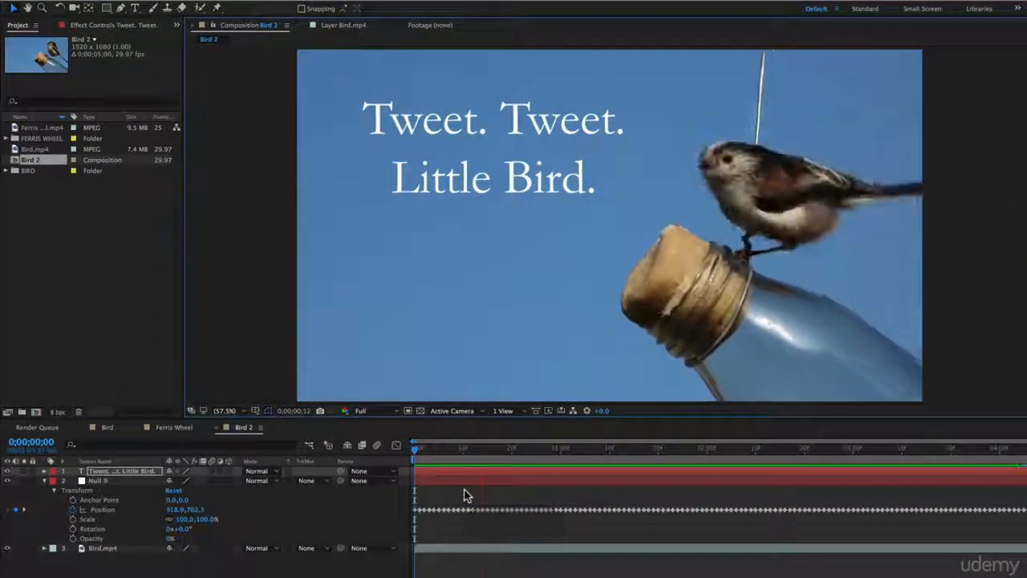
{"action": "key", "text": "space"}
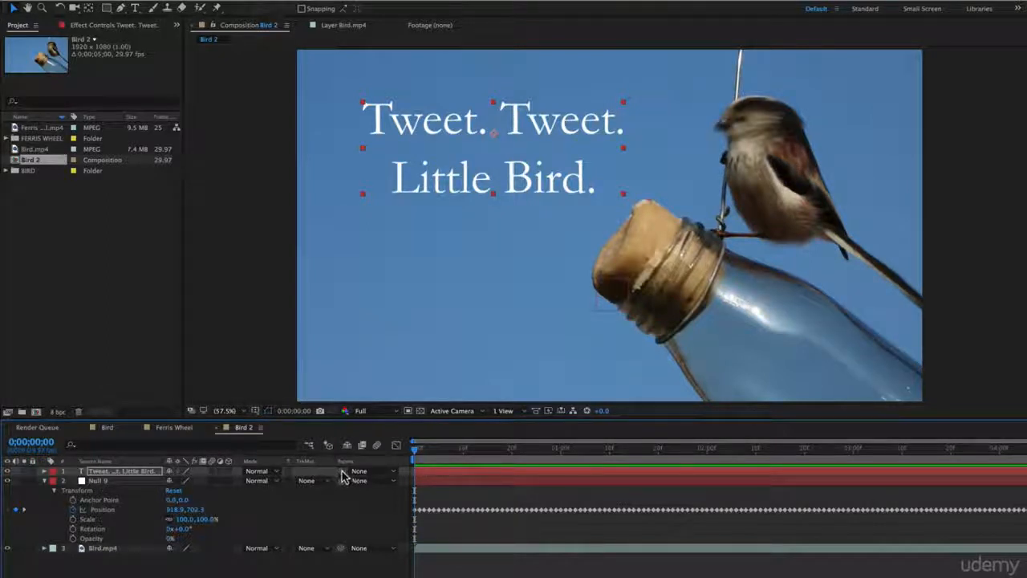
Parent the text layer to Null 9.
{"action": "mouse_move", "coordinate": [344, 475]}
{"action": "left_mouse_down"}
{"action": "mouse_move", "coordinate": [88, 483]}
{"action": "mouse_move", "coordinate": [345, 481]}
{"action": "left_mouse_up"}
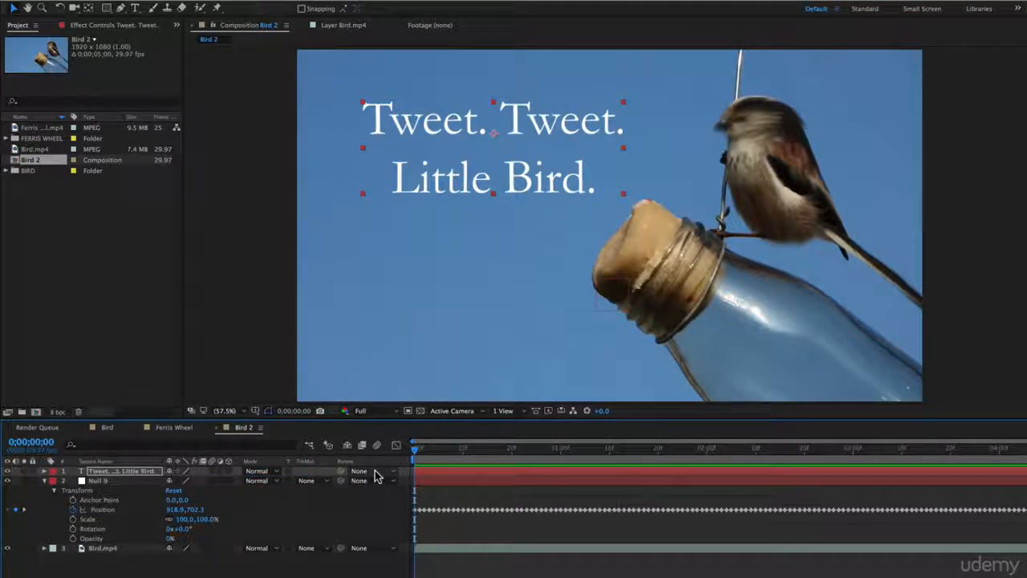
{"action": "left_click", "coordinate": [375, 471]}
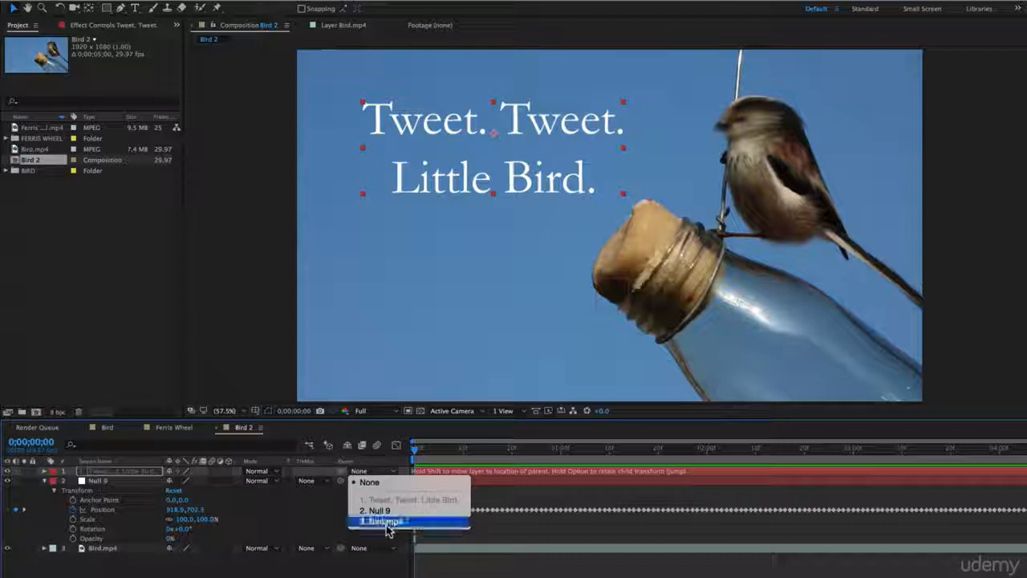
{"action": "key", "text": "Escape"}
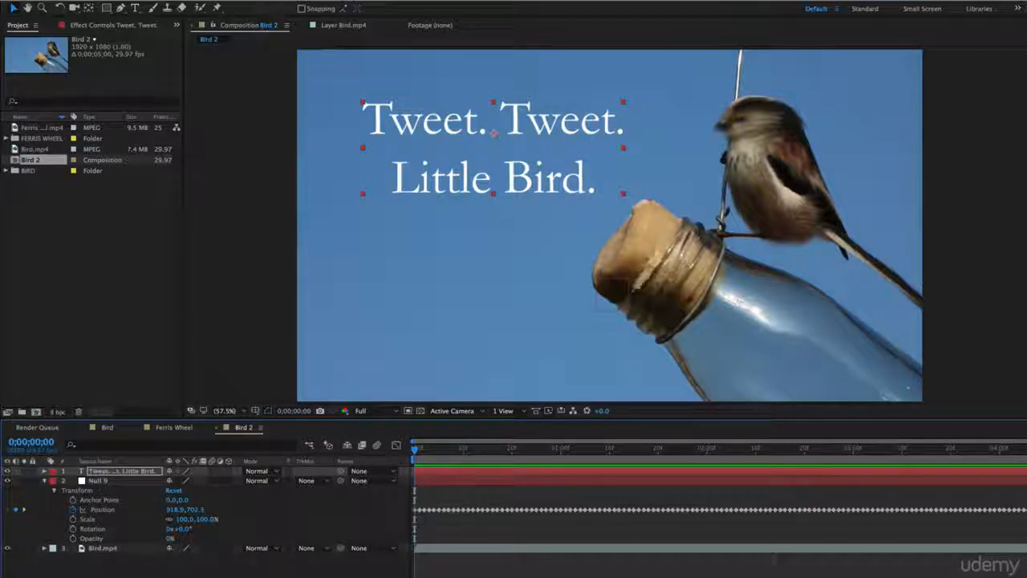
{"action": "left_click", "coordinate": [362, 473]}
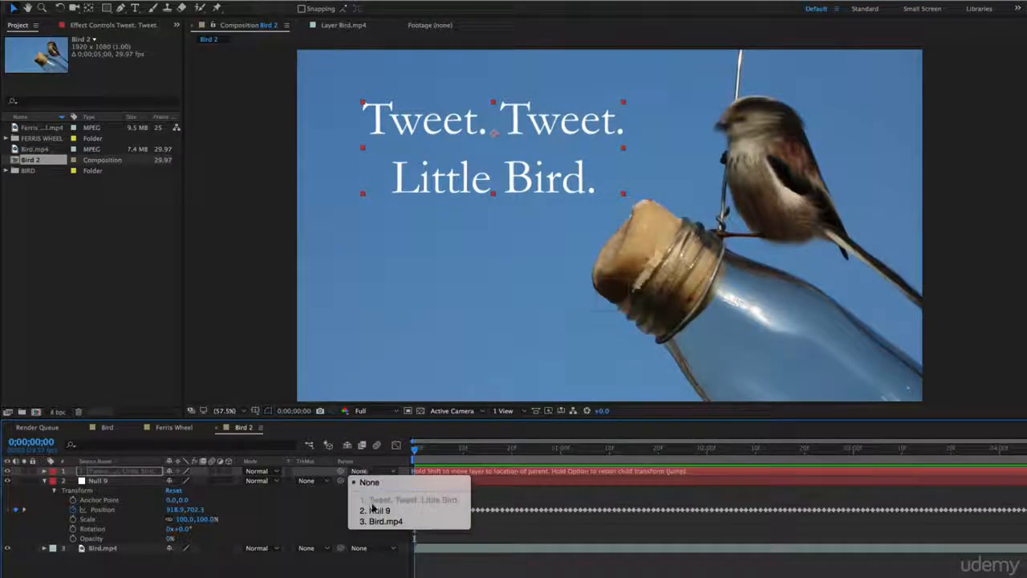
{"action": "left_click", "coordinate": [377, 512]}
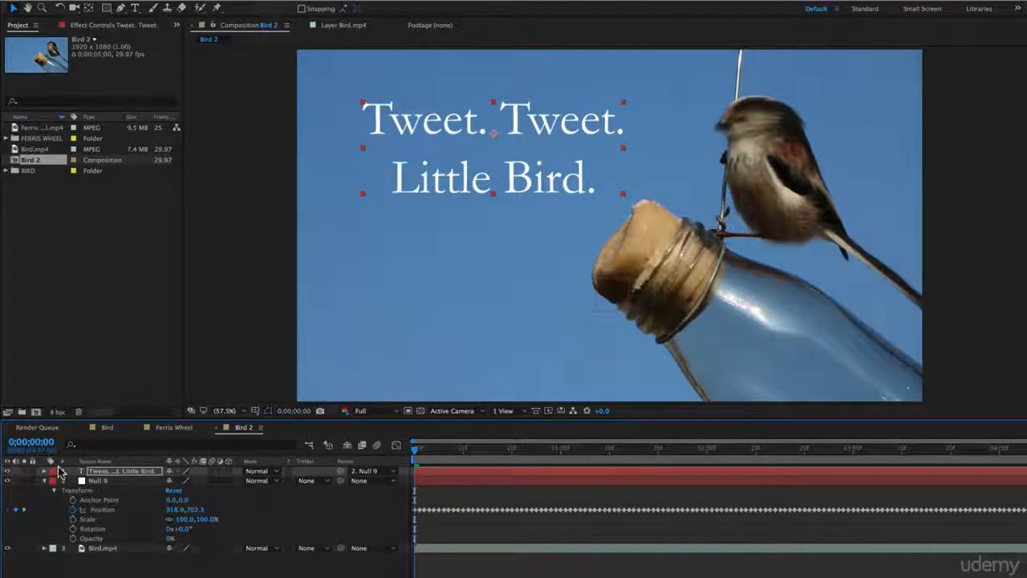
Preview and scrub through the composition to check that the text follows the tracked bottle.
{"action": "key", "text": "space"}
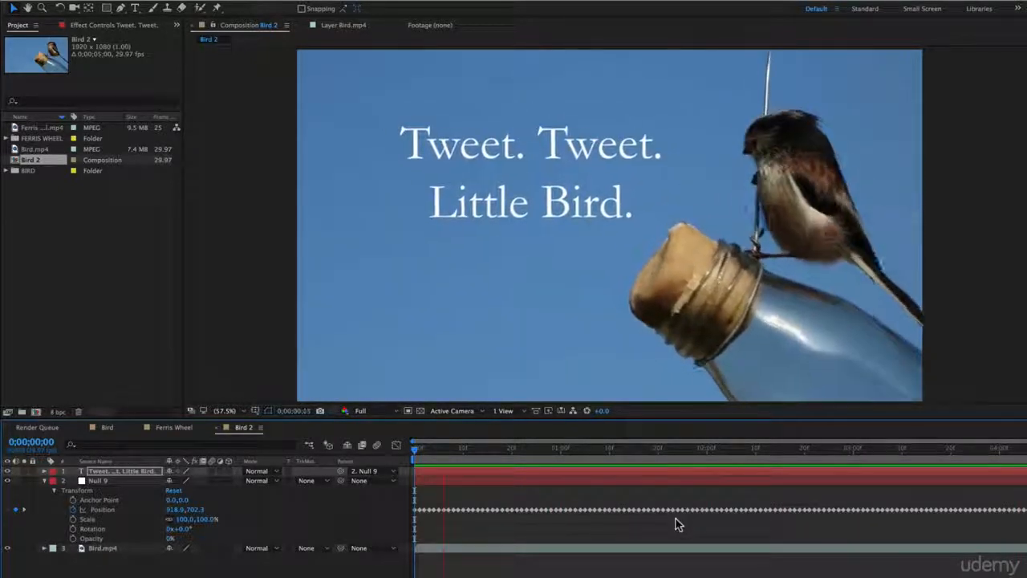
{"action": "key", "text": "space"}
{"action": "left_click_drag", "start_coordinate": [625, 449], "coordinate": [512, 449]}
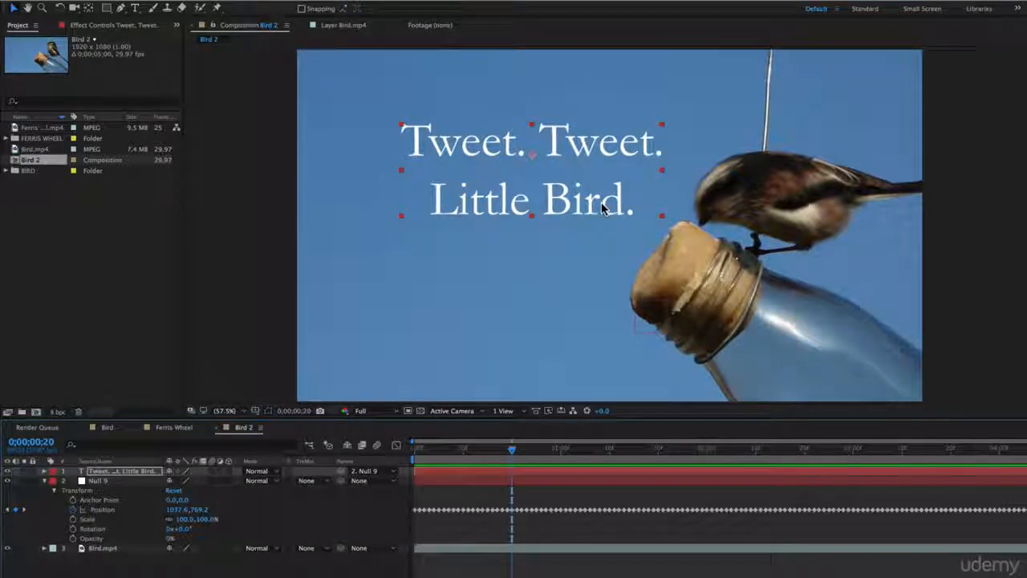
{"action": "left_click_drag", "start_coordinate": [603, 207], "coordinate": [607, 208]}
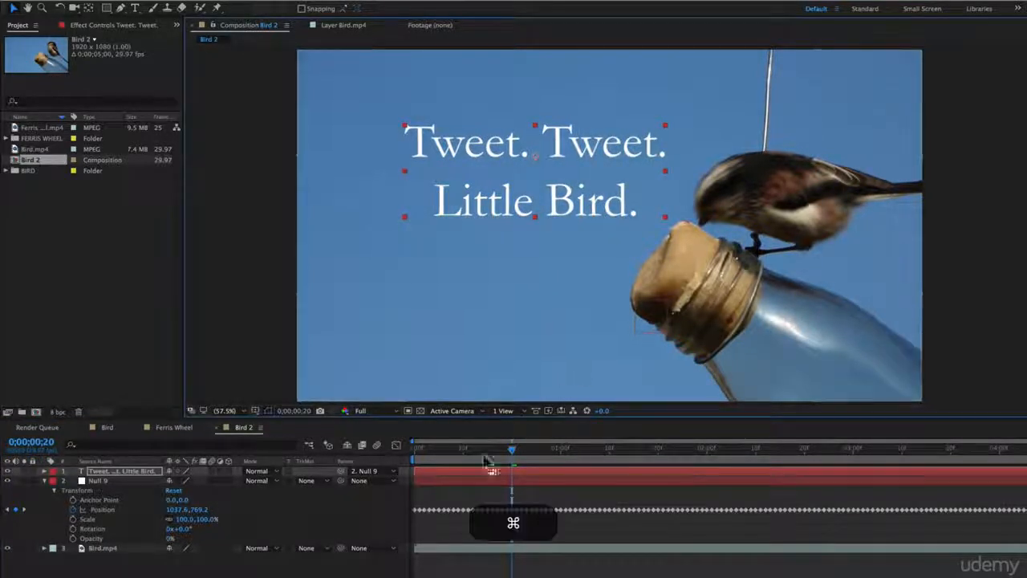
{"action": "key", "text": "super+z"}
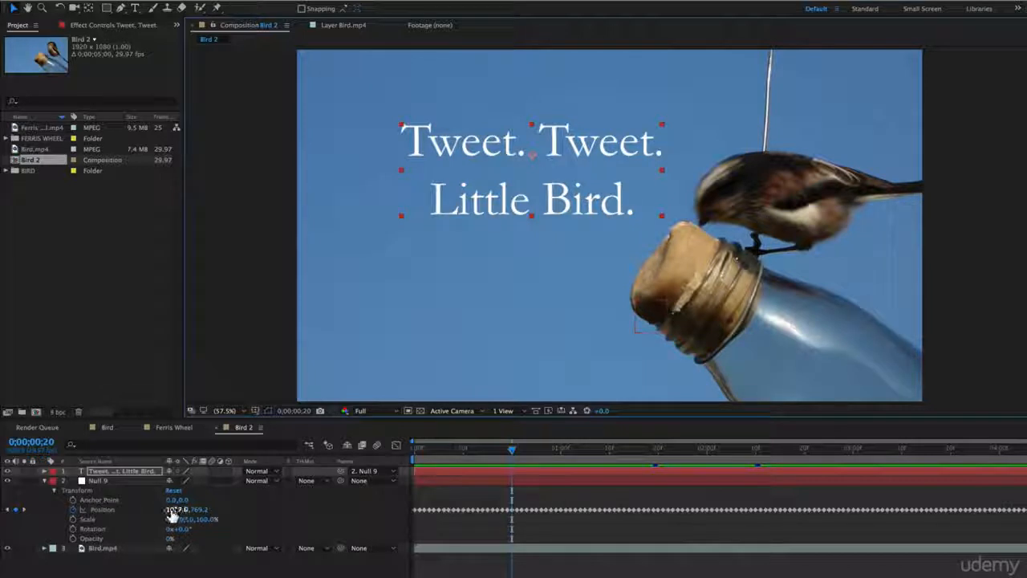
Try offsetting the null's Position value and previewing it, then undo that change.
{"action": "left_click_drag", "start_coordinate": [173, 510], "coordinate": [386, 492]}
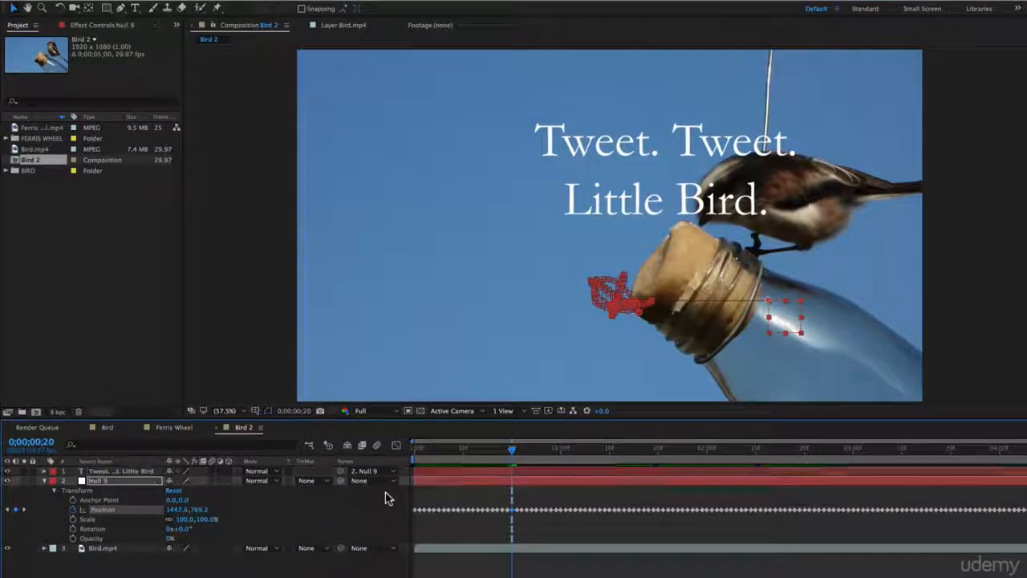
{"action": "left_click_drag", "start_coordinate": [513, 449], "coordinate": [408, 448]}
{"action": "key", "text": "space"}
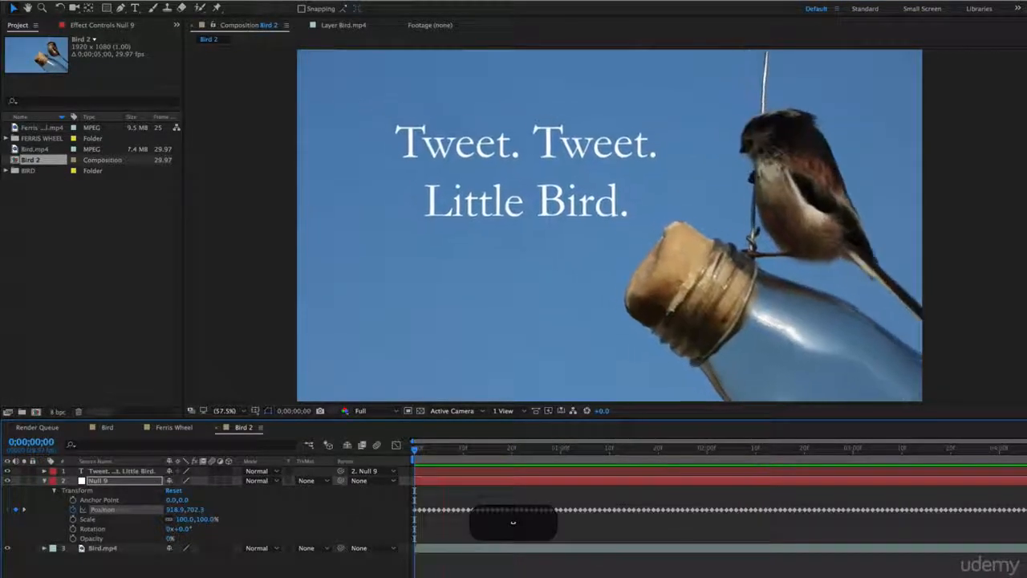
{"action": "key", "text": "space"}
{"action": "left_click_drag", "start_coordinate": [487, 454], "coordinate": [512, 460]}
{"action": "key", "text": "super+z"}
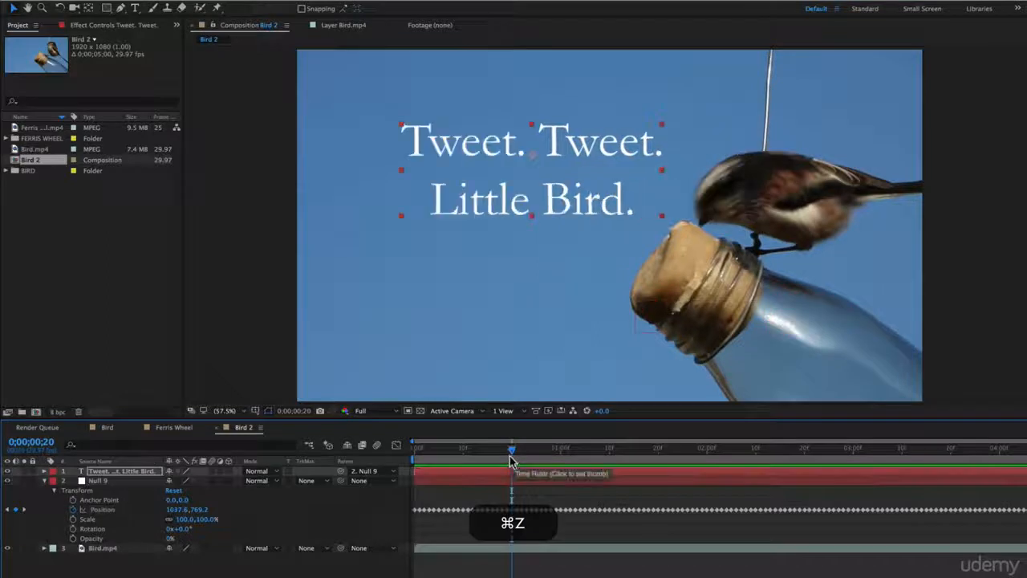
Play back the composition from the start to check the text motion.
{"action": "left_click_drag", "start_coordinate": [512, 452], "coordinate": [366, 447]}
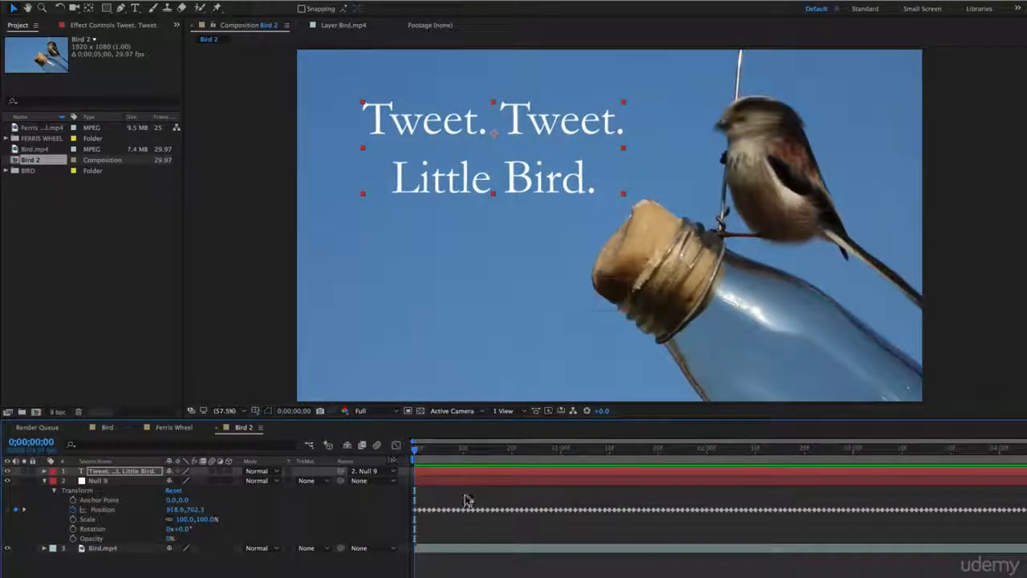
{"action": "left_click", "coordinate": [643, 572]}
{"action": "key", "text": "space"}
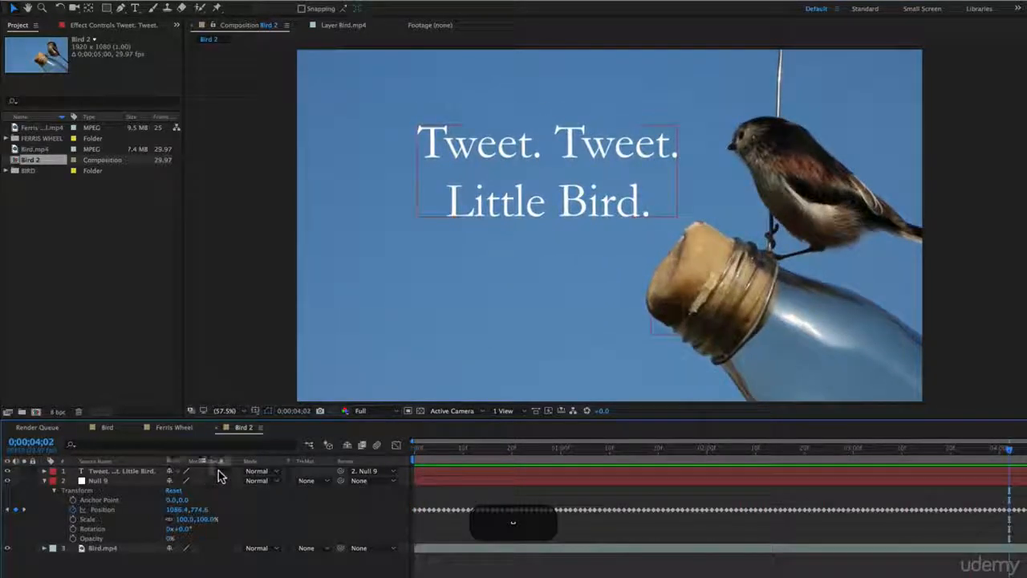
{"action": "key", "text": "space"}
{"action": "left_click", "coordinate": [375, 446]}
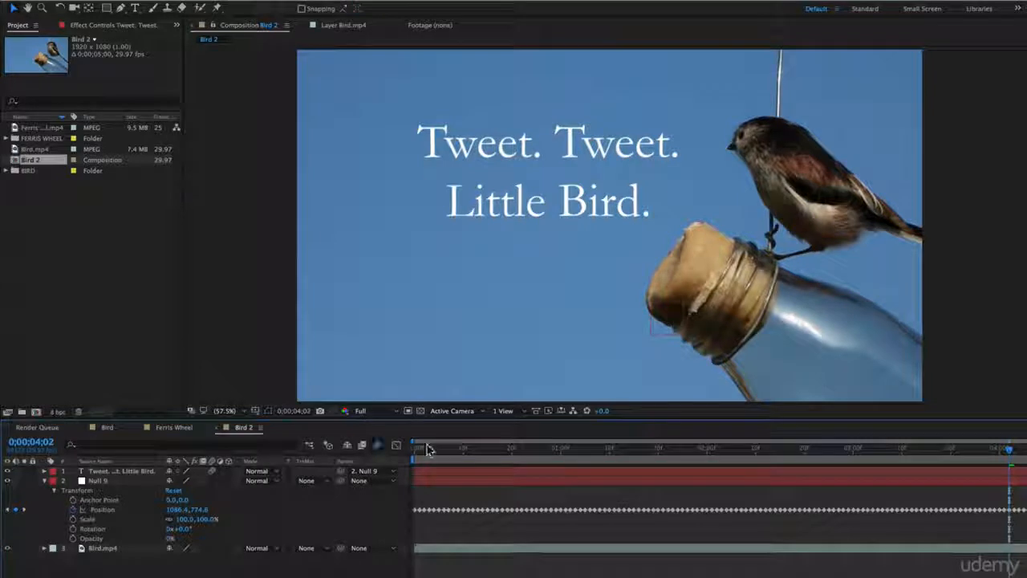
{"action": "left_click_drag", "start_coordinate": [449, 449], "coordinate": [328, 443]}
{"action": "key", "text": "space"}
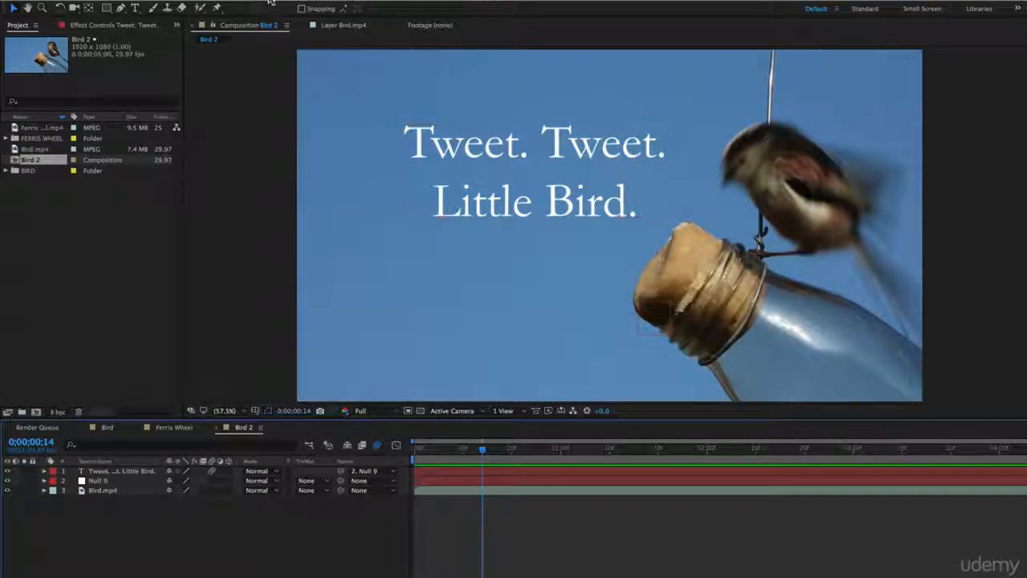
Create a new adjustment layer in the composition.
{"action": "left_click", "coordinate": [224, 1]}
{"action": "mouse_move", "coordinate": [229, 19]}
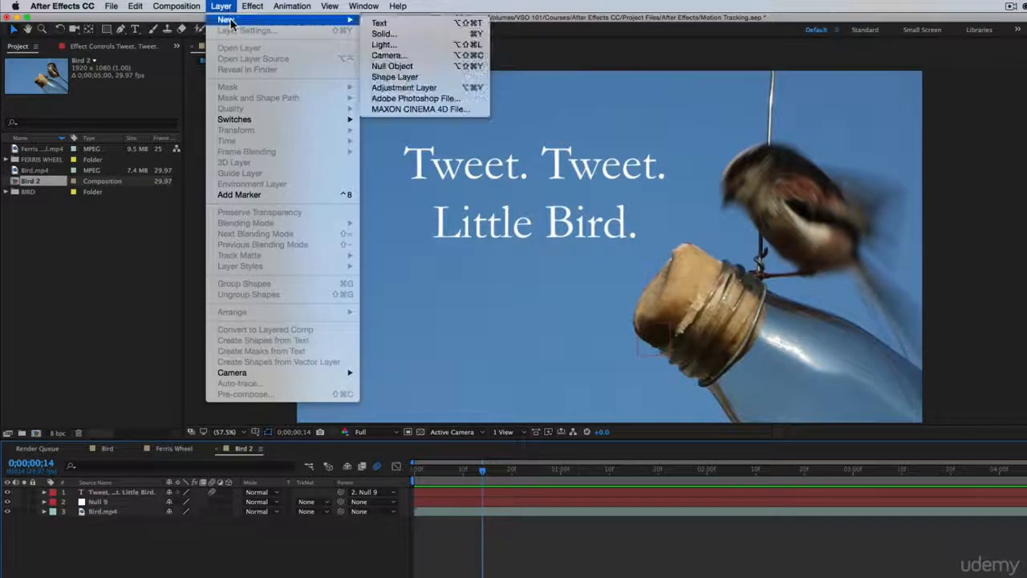
{"action": "left_click", "coordinate": [409, 87]}
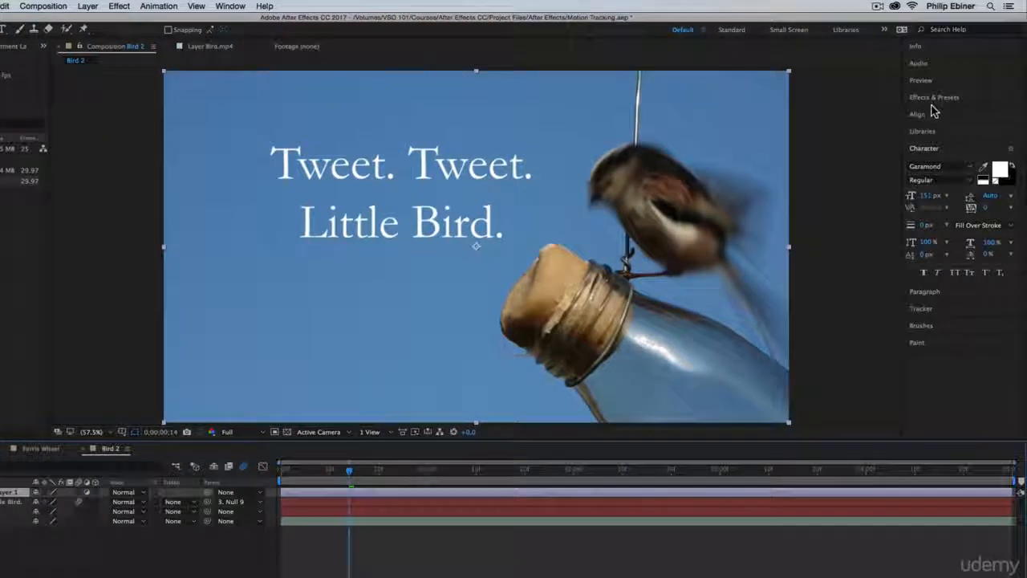
Search effects for "hue" and apply Hue/Saturation to the adjustment layer.
{"action": "left_click", "coordinate": [937, 98]}
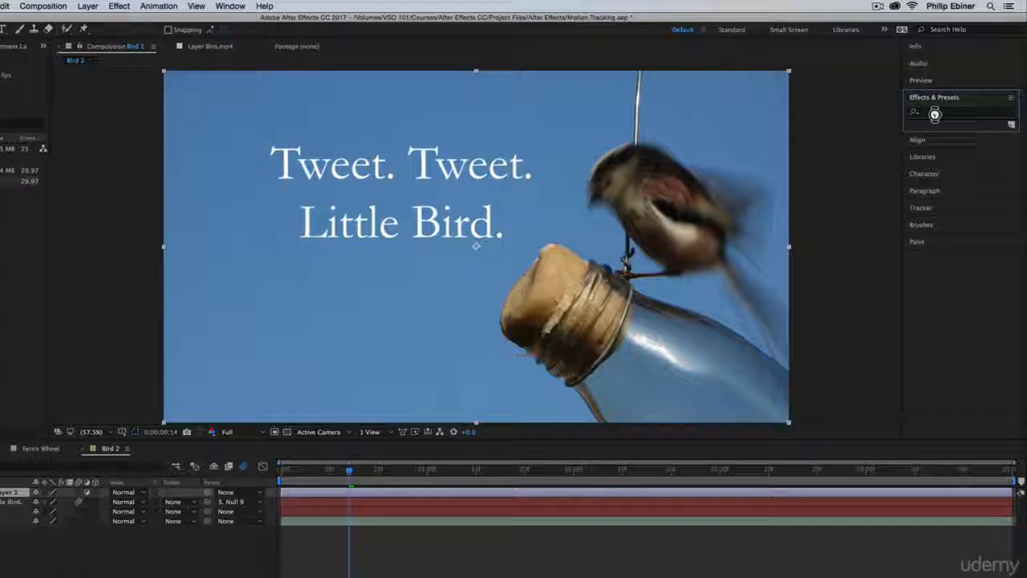
{"action": "left_click", "coordinate": [934, 114]}
{"action": "type", "text": "hue"}
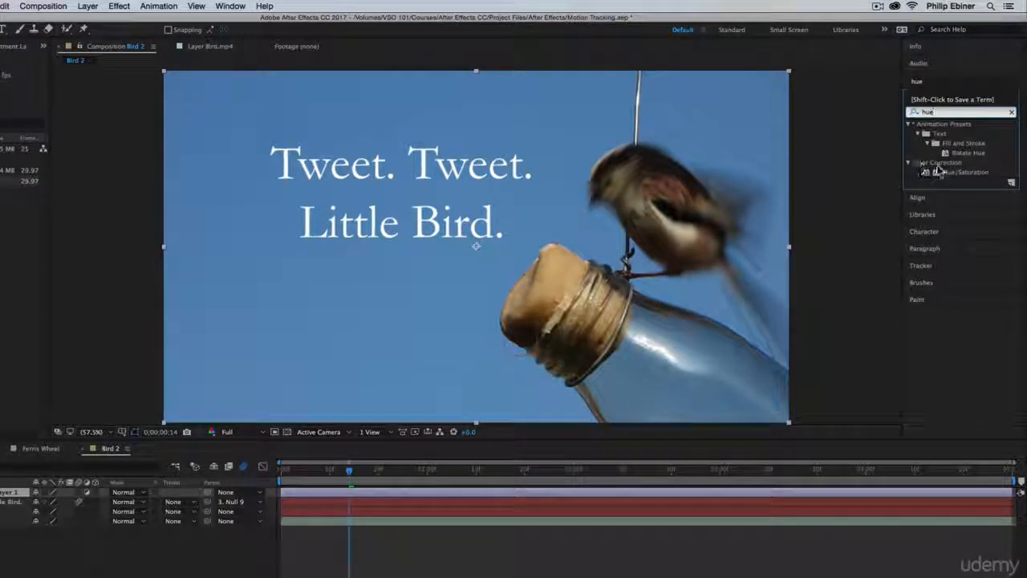
{"action": "left_click_drag", "start_coordinate": [953, 173], "coordinate": [87, 509]}
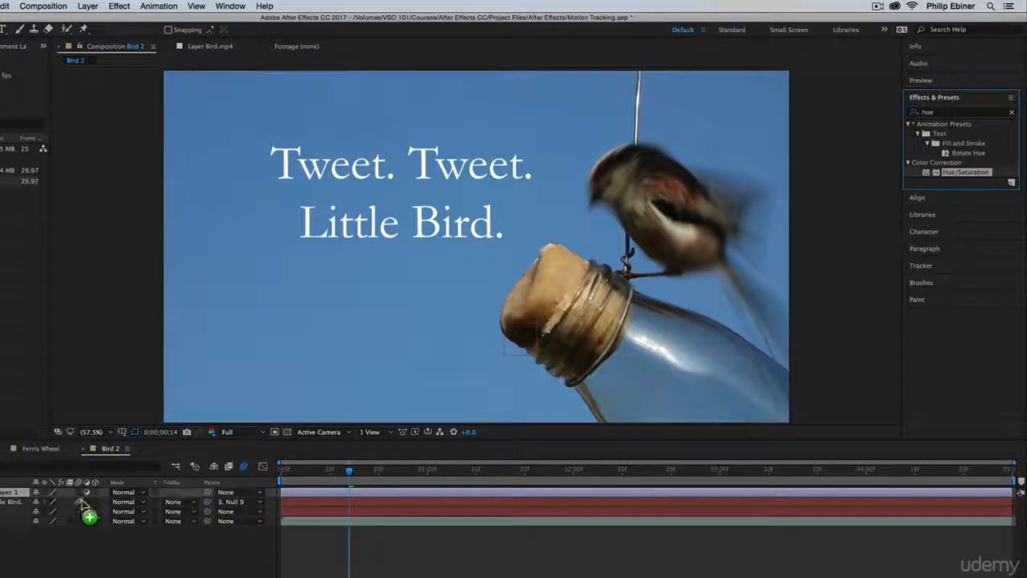
Move the adjustment layer beneath the null and shift its Master Hue to recolor the footage.
{"action": "left_click", "coordinate": [16, 492]}
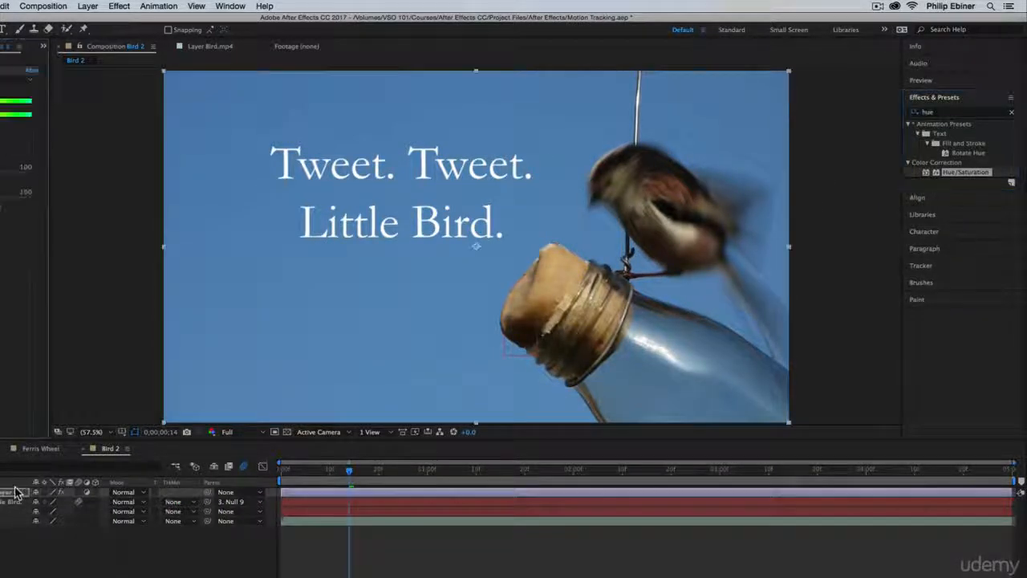
{"action": "left_click_drag", "start_coordinate": [16, 491], "coordinate": [6, 516]}
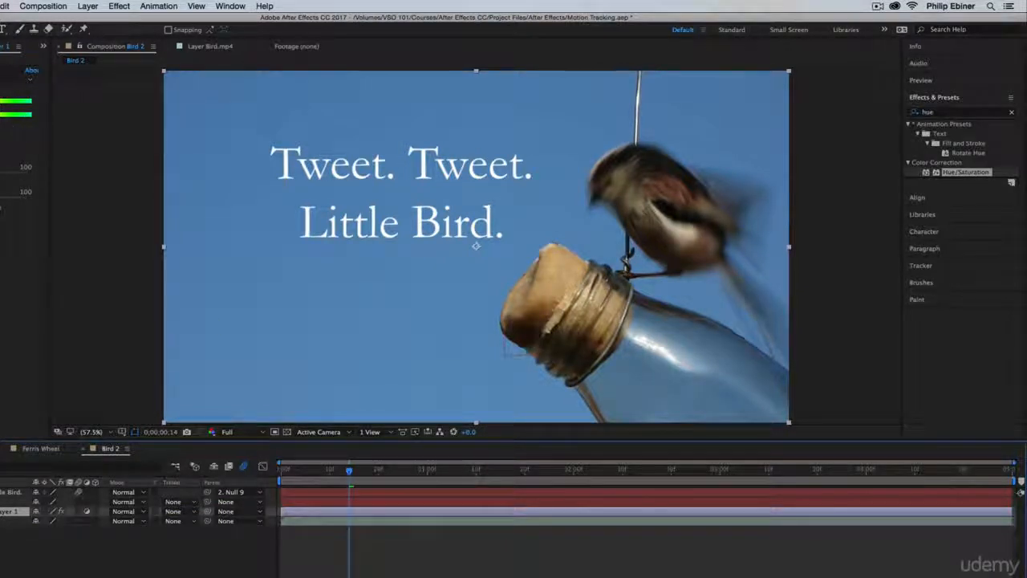
{"action": "left_click_drag", "start_coordinate": [24, 132], "coordinate": [41, 131]}
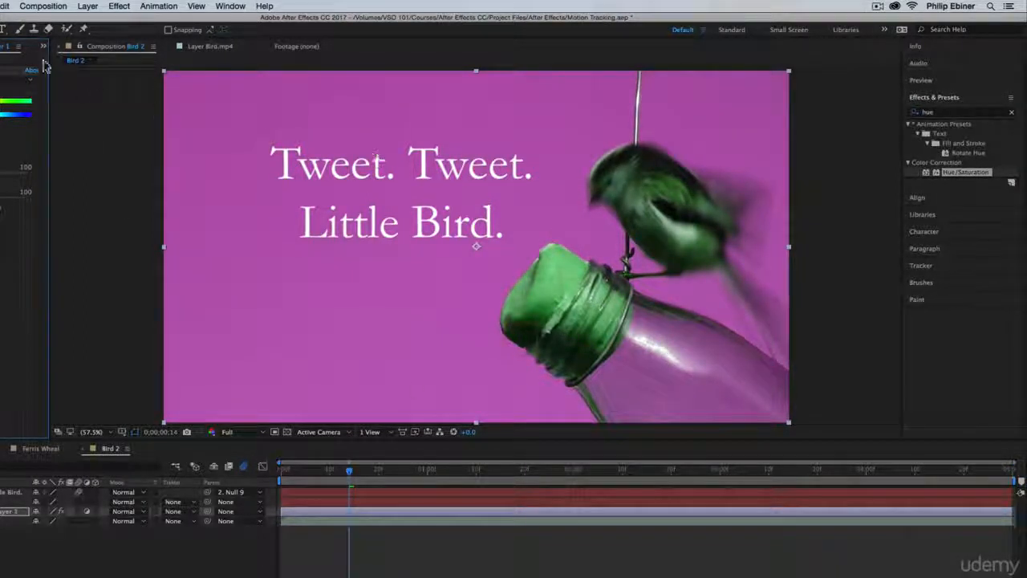
At the composition's start, draw a Pen mask on the adjustment layer around the bottle's cork.
{"action": "left_click_drag", "start_coordinate": [317, 471], "coordinate": [227, 473]}
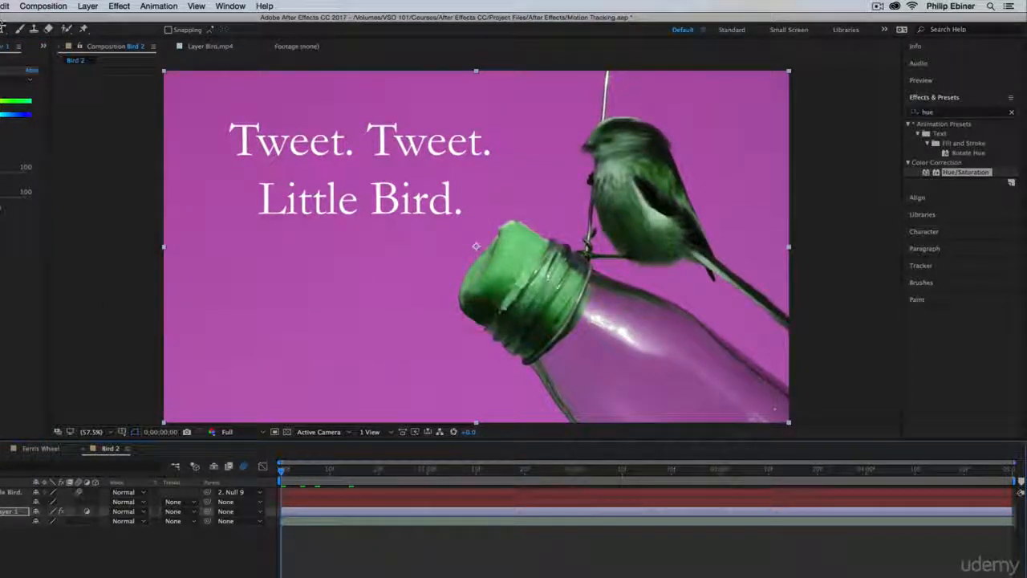
{"action": "left_click", "coordinate": [0, 30]}
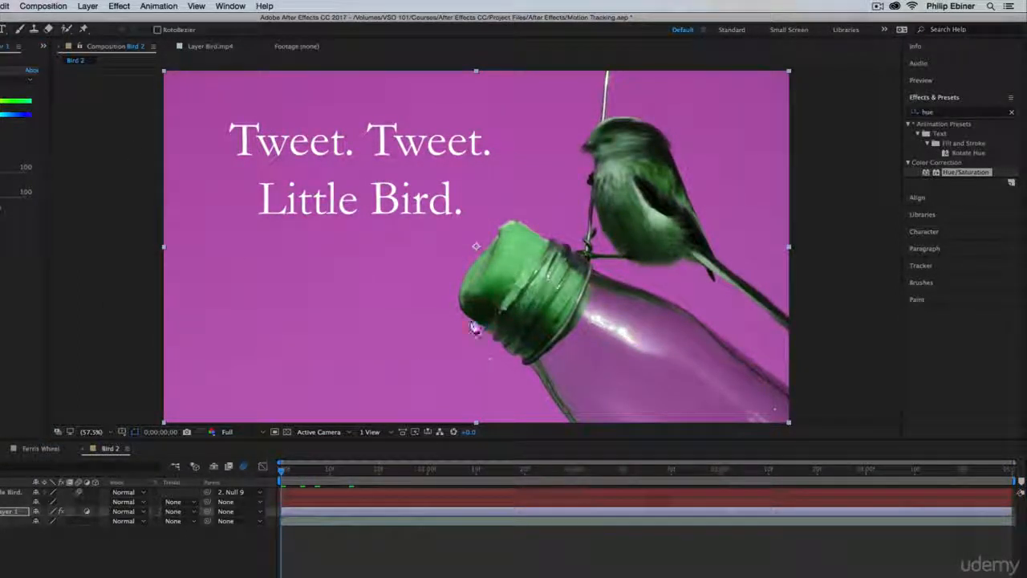
{"action": "left_click_drag", "start_coordinate": [460, 303], "coordinate": [490, 329]}
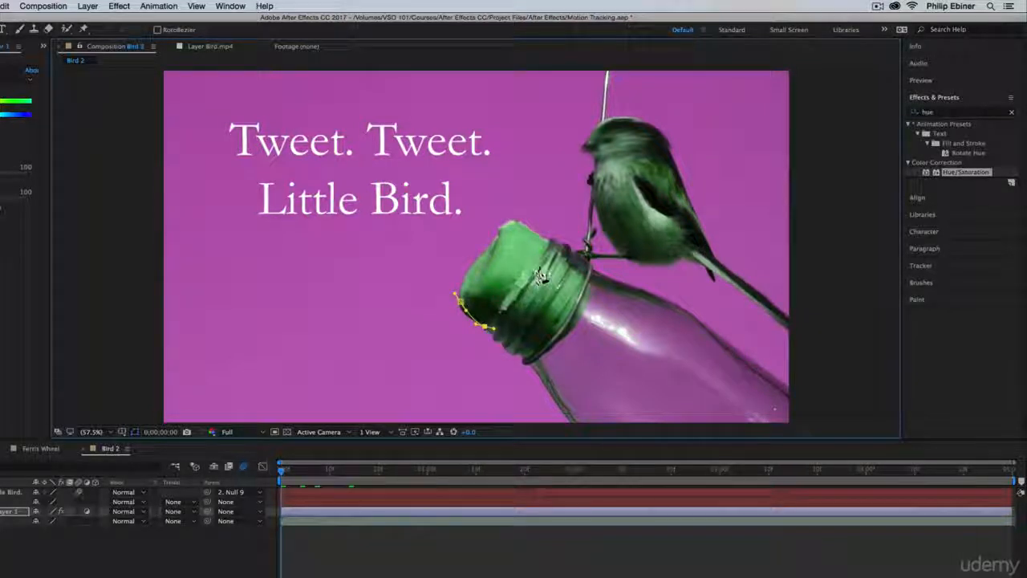
{"action": "left_click", "coordinate": [552, 246]}
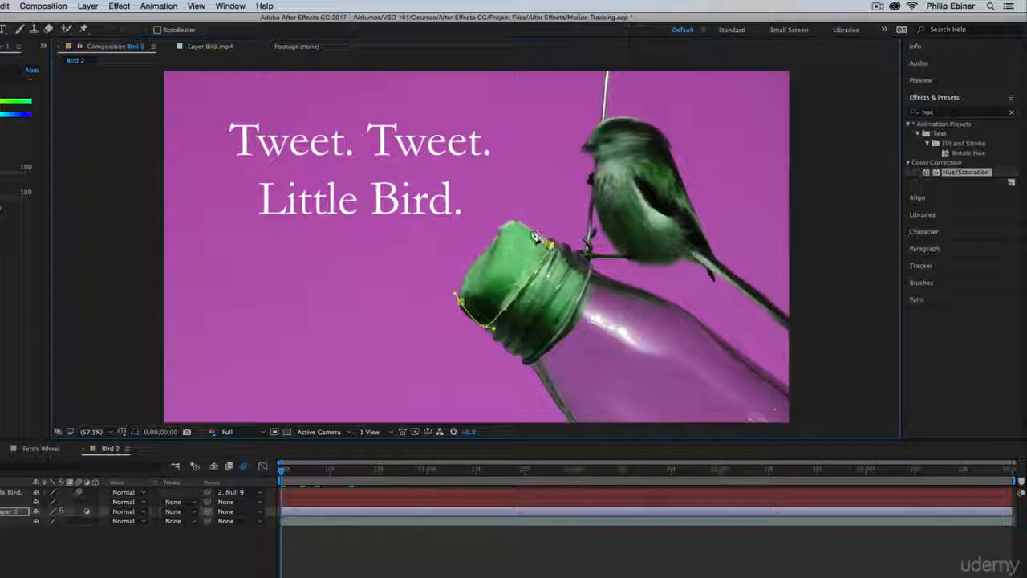
{"action": "left_click_drag", "start_coordinate": [497, 232], "coordinate": [495, 238]}
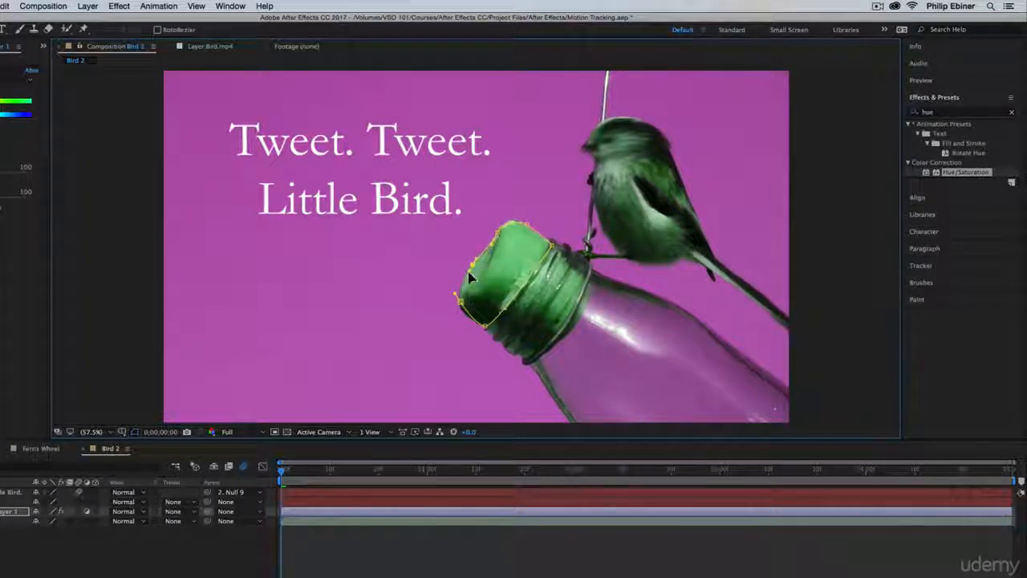
{"action": "left_click", "coordinate": [460, 299]}
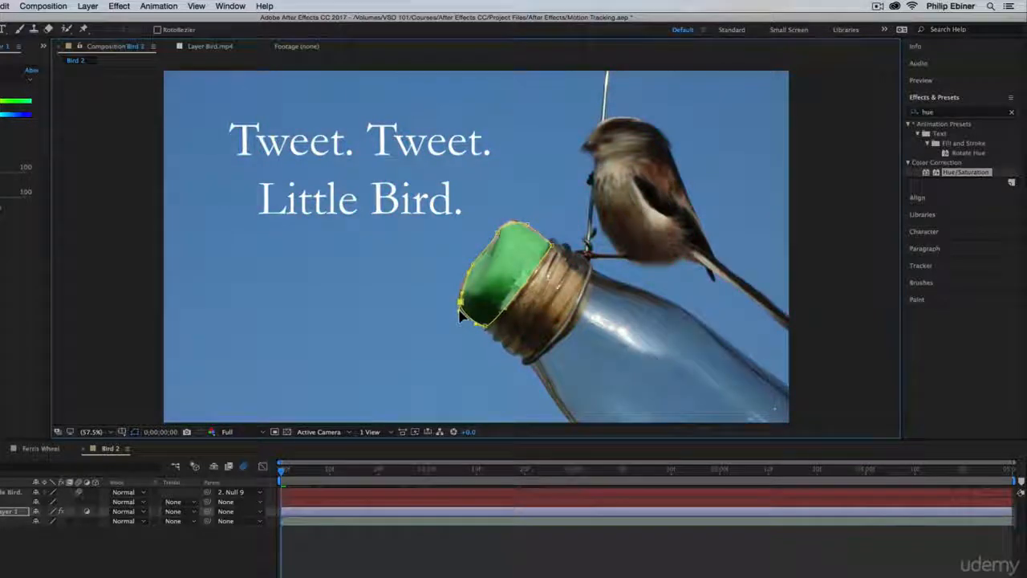
Open the mask's feather property on the adjustment layer and adjust it.
{"action": "key", "text": "f"}
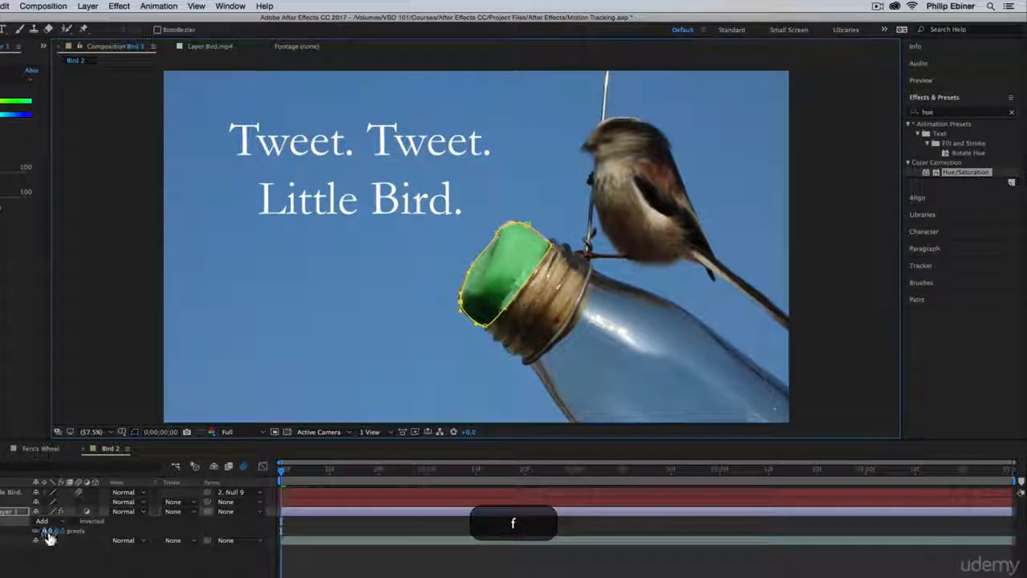
{"action": "left_click_drag", "start_coordinate": [48, 536], "coordinate": [71, 531]}
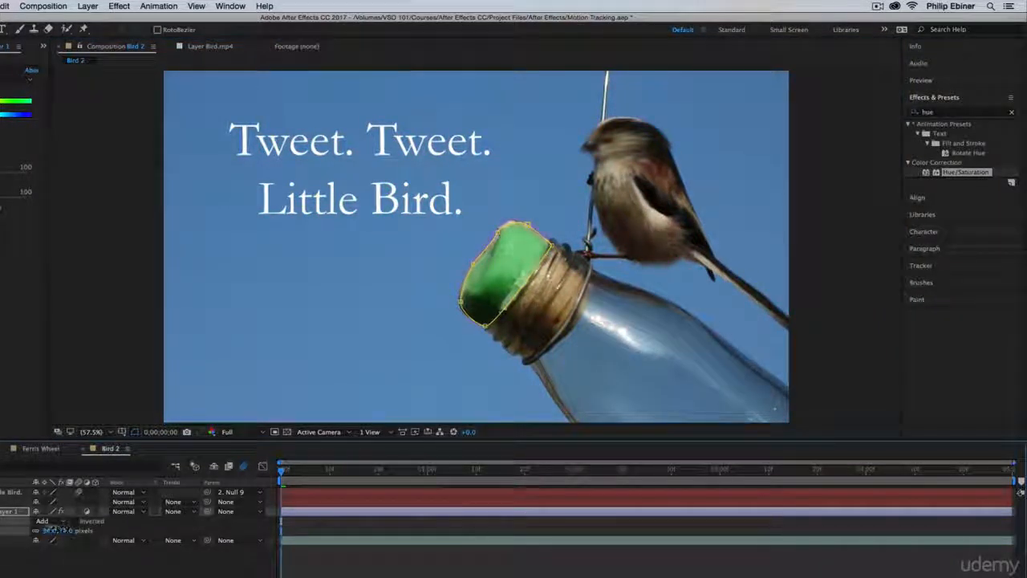
{"action": "left_click", "coordinate": [358, 573]}
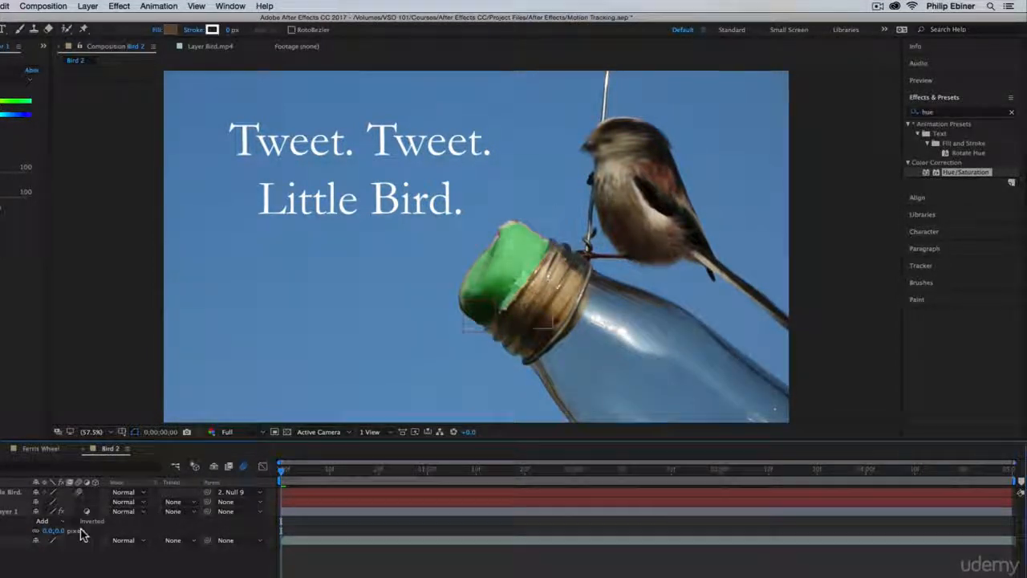
Parent the adjustment layer to Null 9 and play back the composition.
{"action": "left_click", "coordinate": [257, 513]}
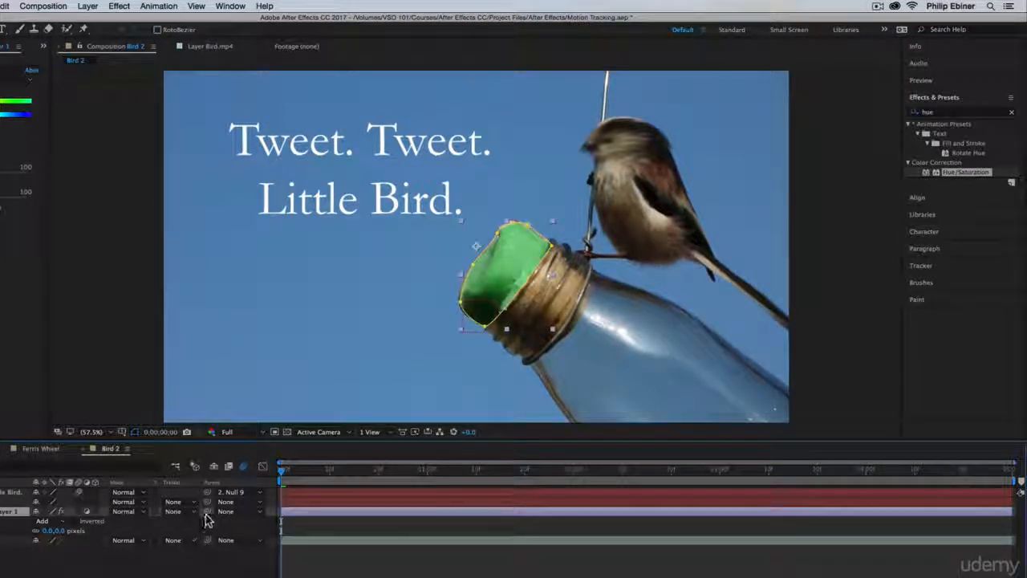
{"action": "left_click_drag", "start_coordinate": [207, 512], "coordinate": [4, 501]}
{"action": "left_click", "coordinate": [361, 571]}
{"action": "key", "text": "space"}
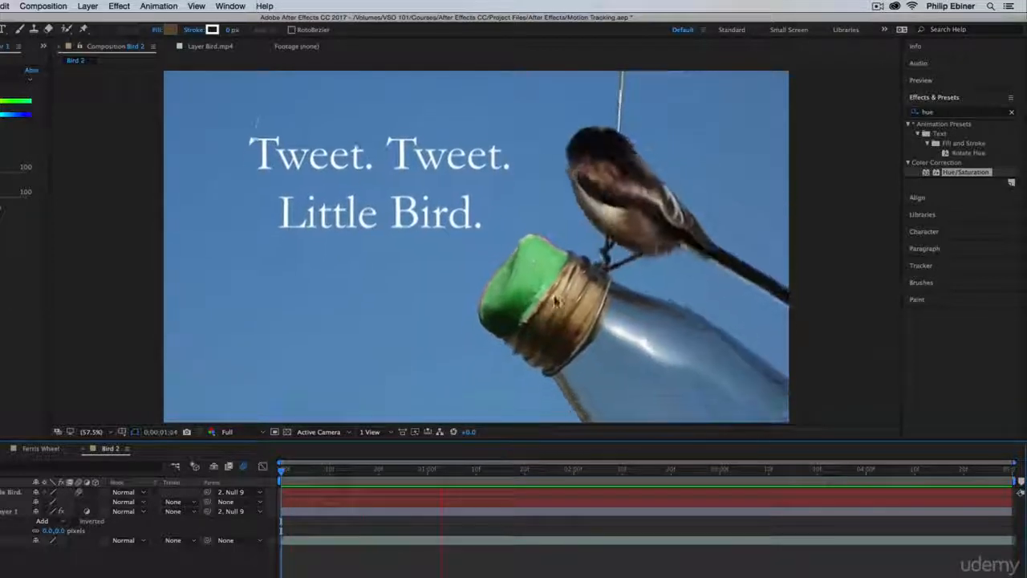
Try re-parenting the adjustment layer to Null 9, preview the masked cork, and undo the re-parenting.
{"action": "key", "text": "space"}
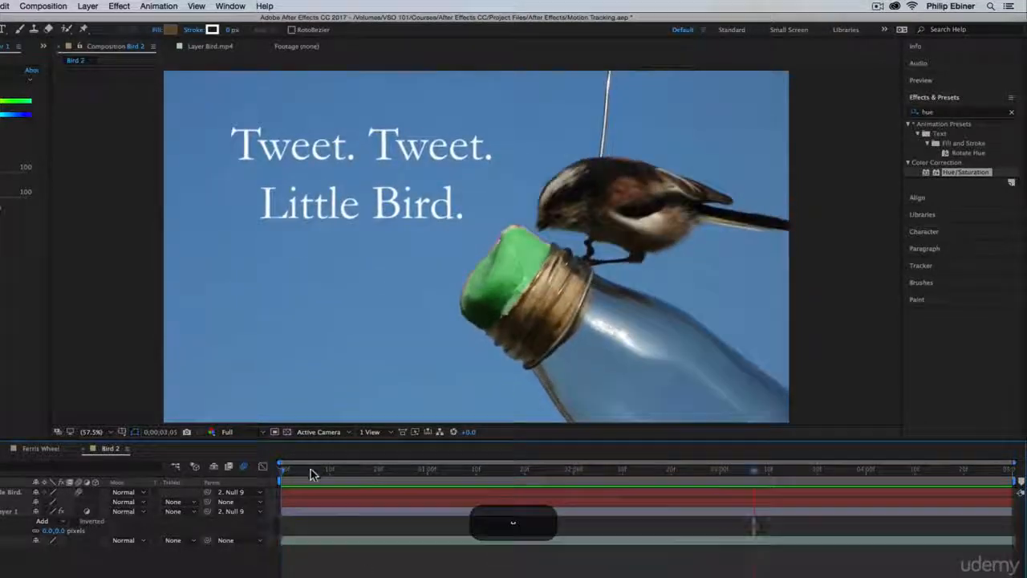
{"action": "left_click", "coordinate": [233, 512]}
{"action": "left_click", "coordinate": [233, 521]}
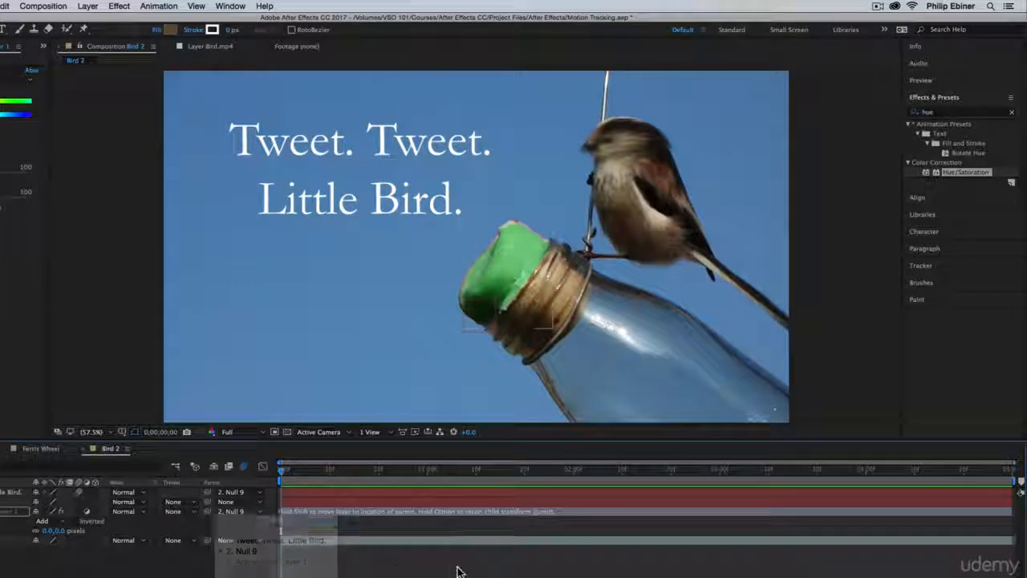
{"action": "key", "text": "space"}
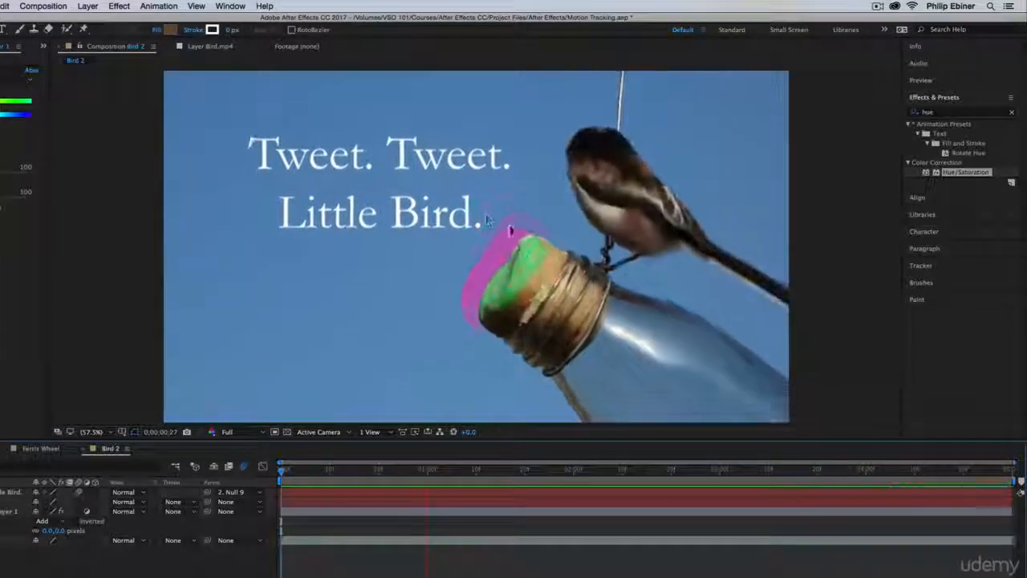
{"action": "key", "text": "space"}
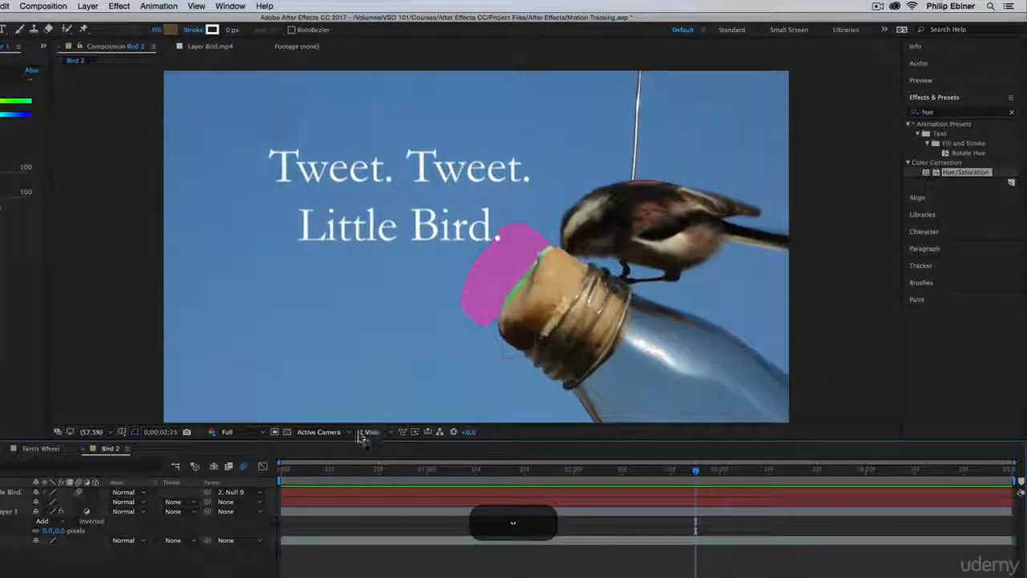
{"action": "key", "text": "cmd+z"}
Play back the composition from its start and at midpoint to check how the cork mask follows the bottle.
{"action": "left_click_drag", "start_coordinate": [291, 471], "coordinate": [232, 470]}
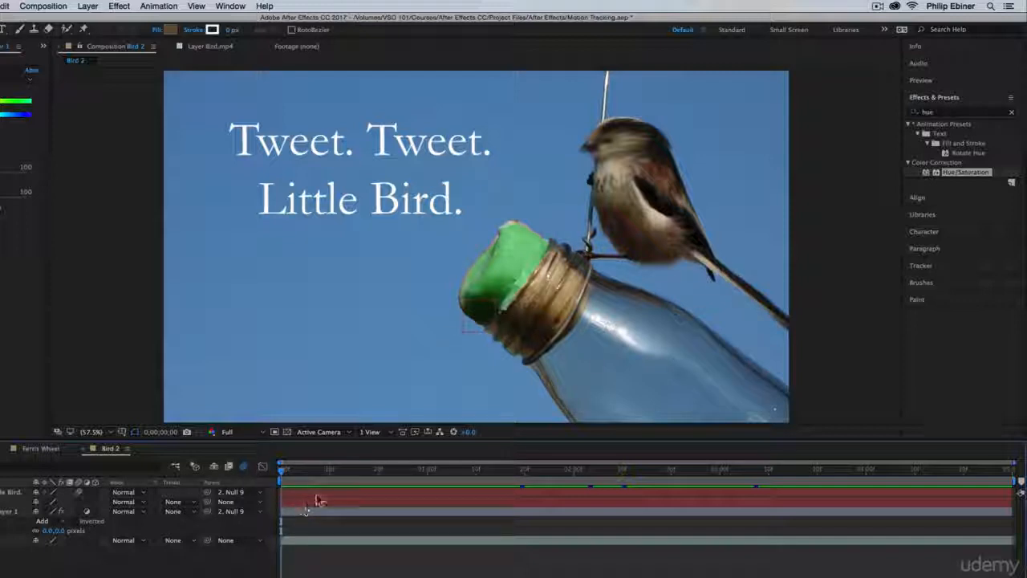
{"action": "left_click", "coordinate": [246, 466]}
{"action": "key", "text": "space"}
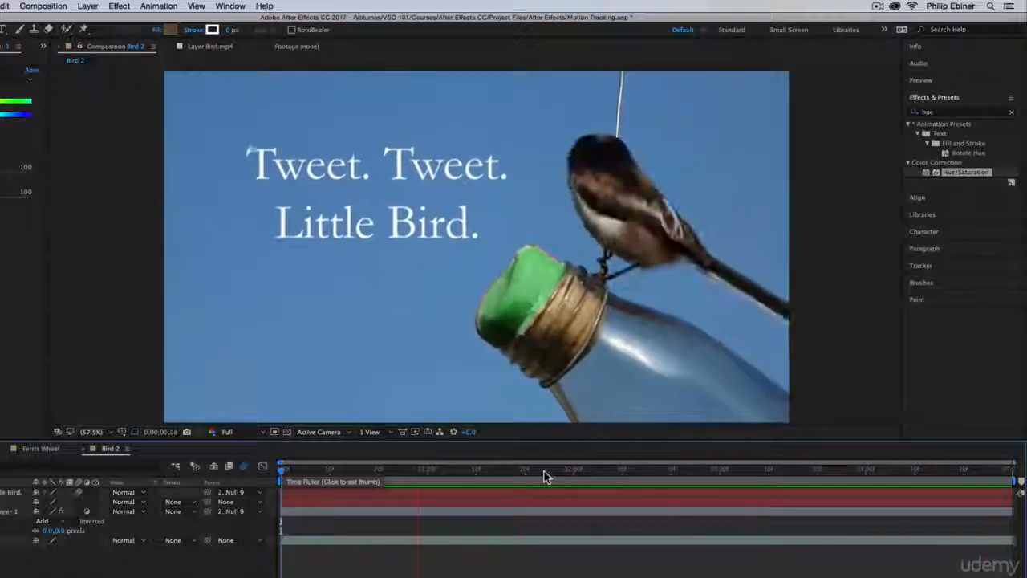
{"action": "key", "text": "space"}
{"action": "left_click", "coordinate": [544, 477]}
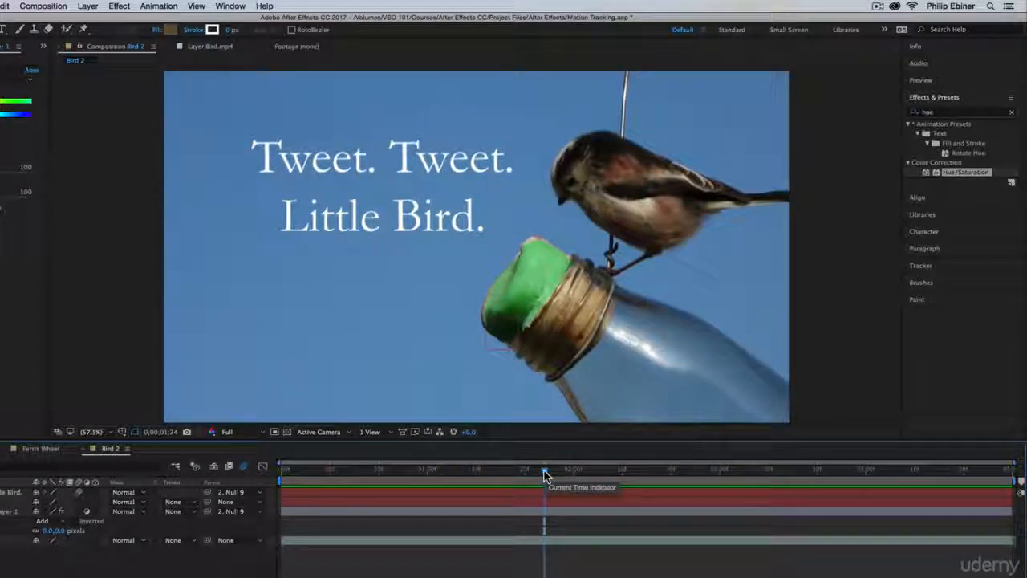
{"action": "key", "text": "space"}
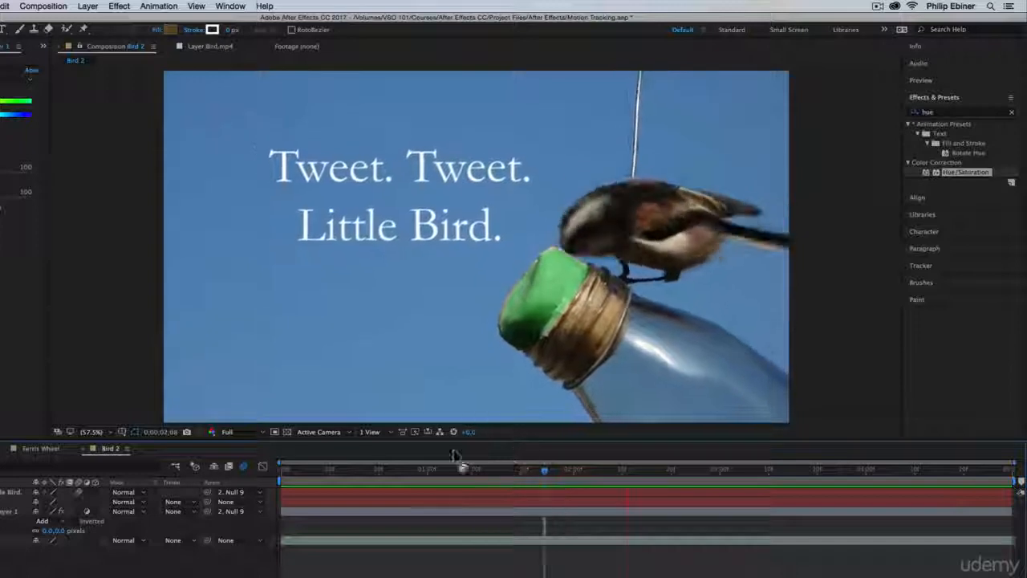
{"action": "key", "text": "space"}
Delete the hue-shifting adjustment layer and play the composition back from the start.
{"action": "left_click", "coordinate": [12, 511]}
{"action": "key", "text": "BackSpace"}
{"action": "left_click", "coordinate": [11, 502]}
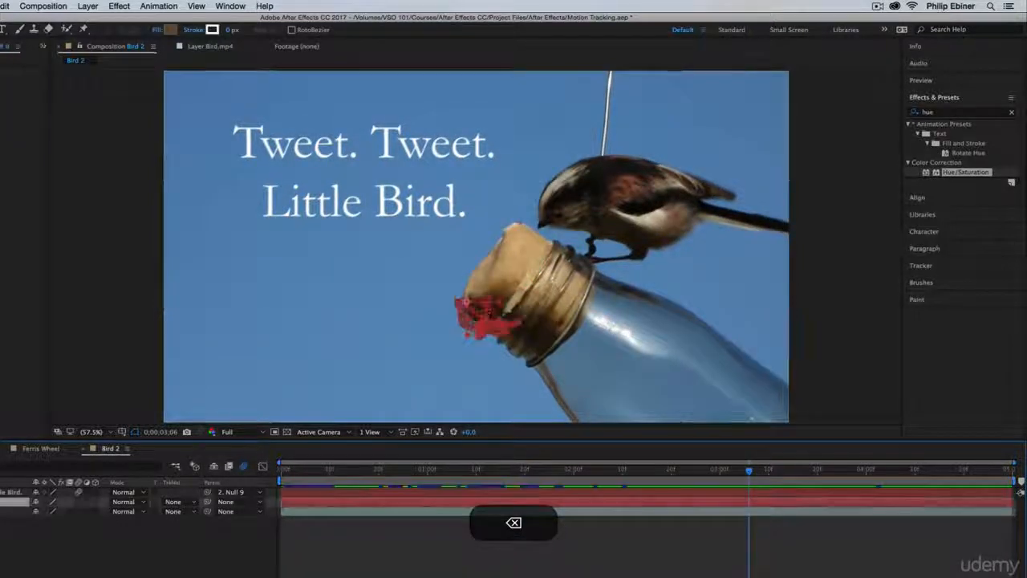
{"action": "left_click", "coordinate": [478, 554]}
{"action": "left_click_drag", "start_coordinate": [317, 471], "coordinate": [192, 466]}
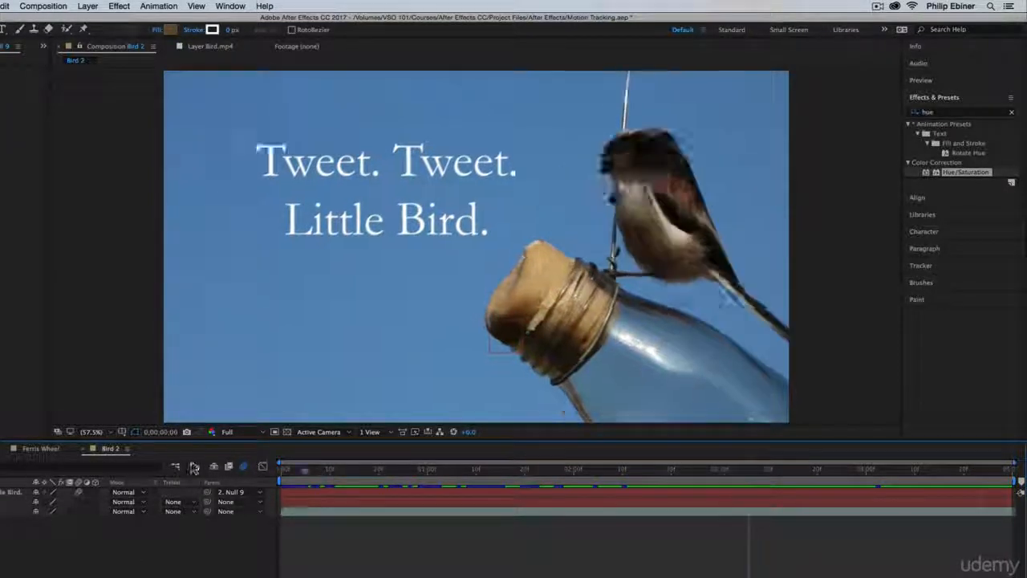
{"action": "key", "text": "space"}
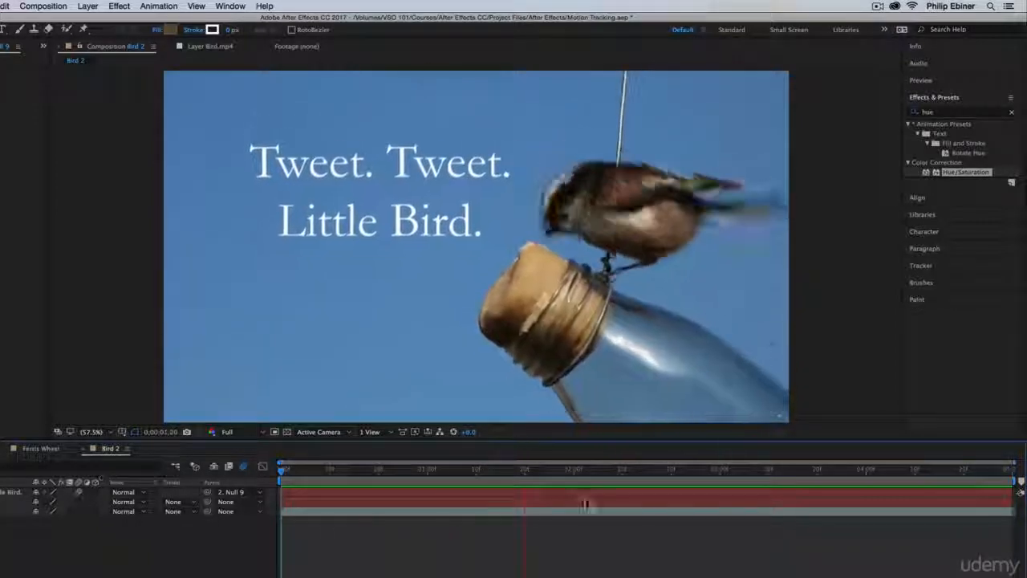
Open the Tracker panel.
{"action": "left_click", "coordinate": [931, 266]}
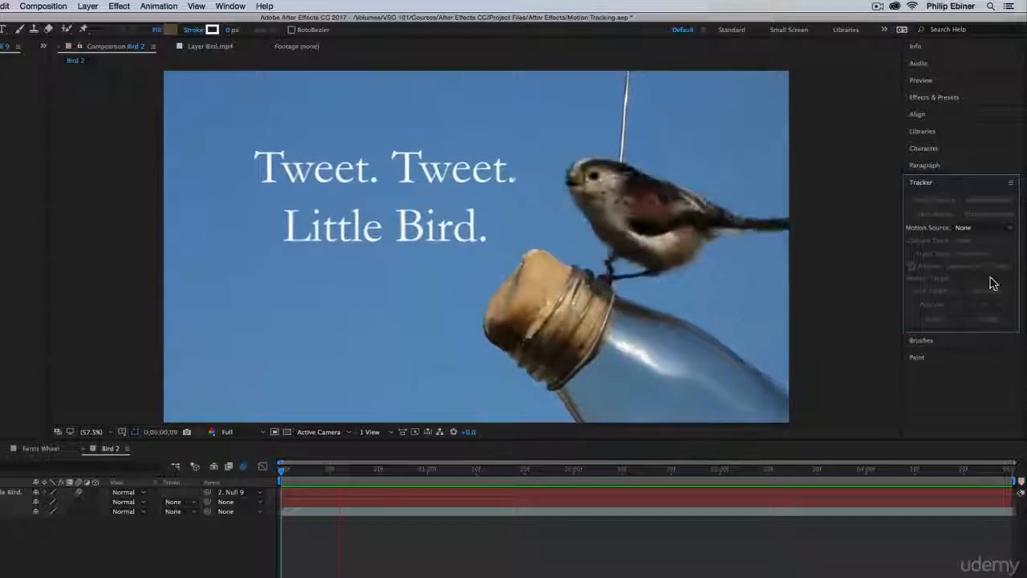